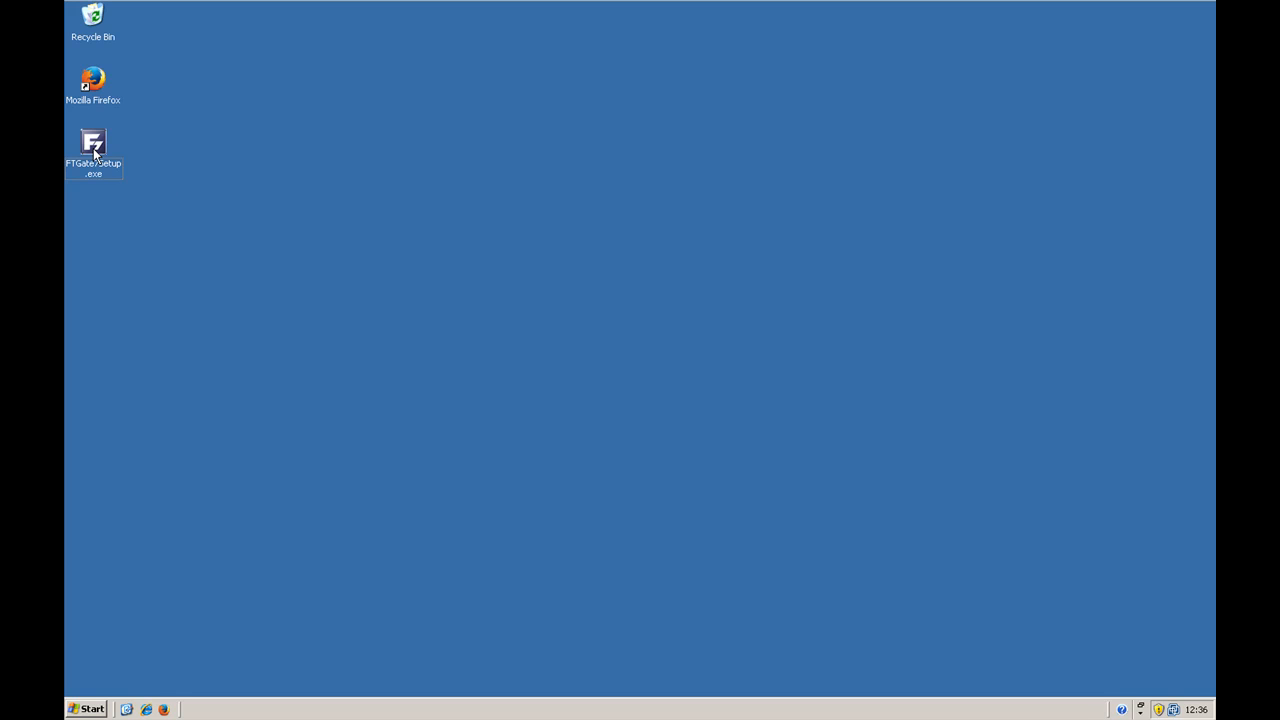
Step: Install FTGate7 into C:\Program Files\FTGate7\ with its setup program and launch it on completion
double_click(93, 148)
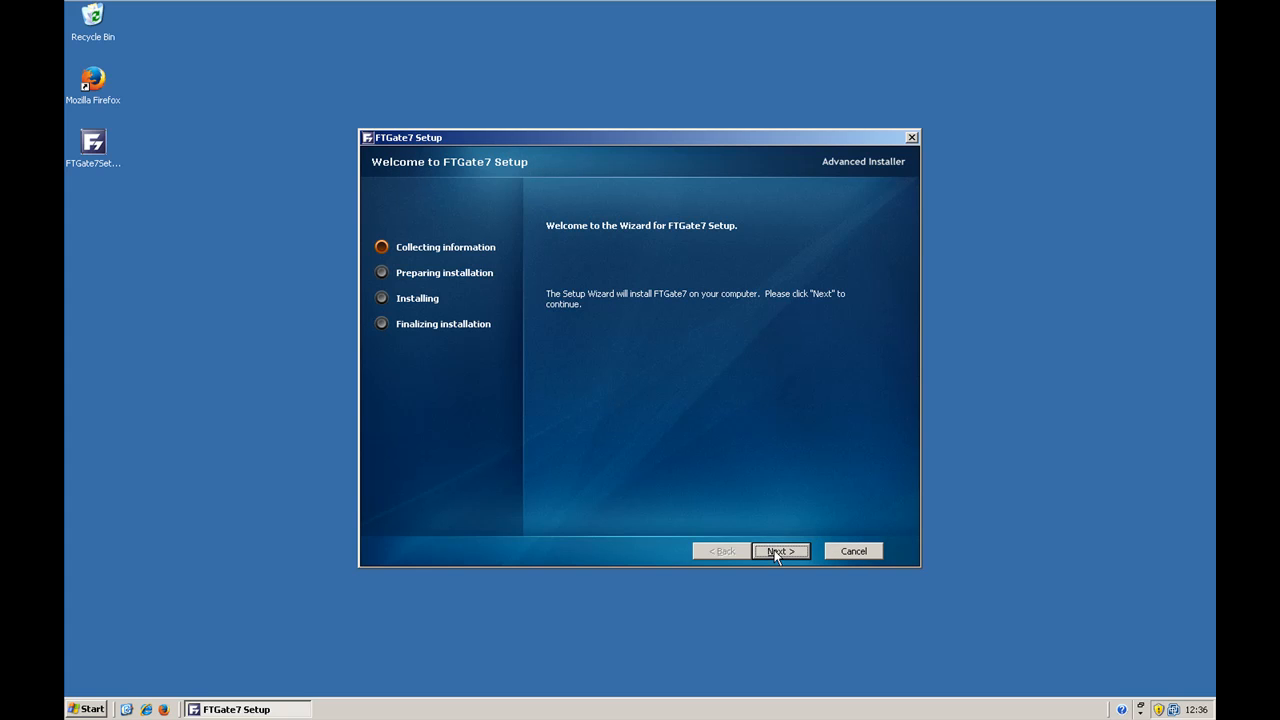
click(776, 551)
click(585, 402)
click(777, 552)
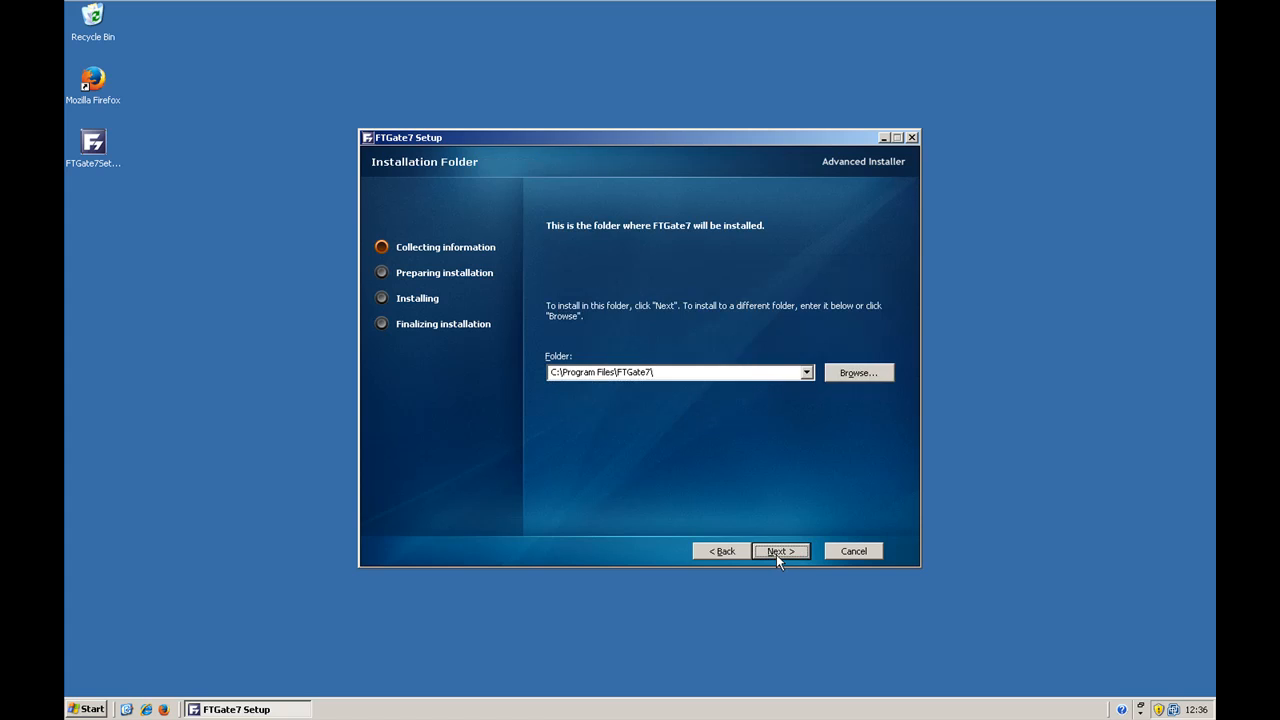
click(776, 551)
click(780, 551)
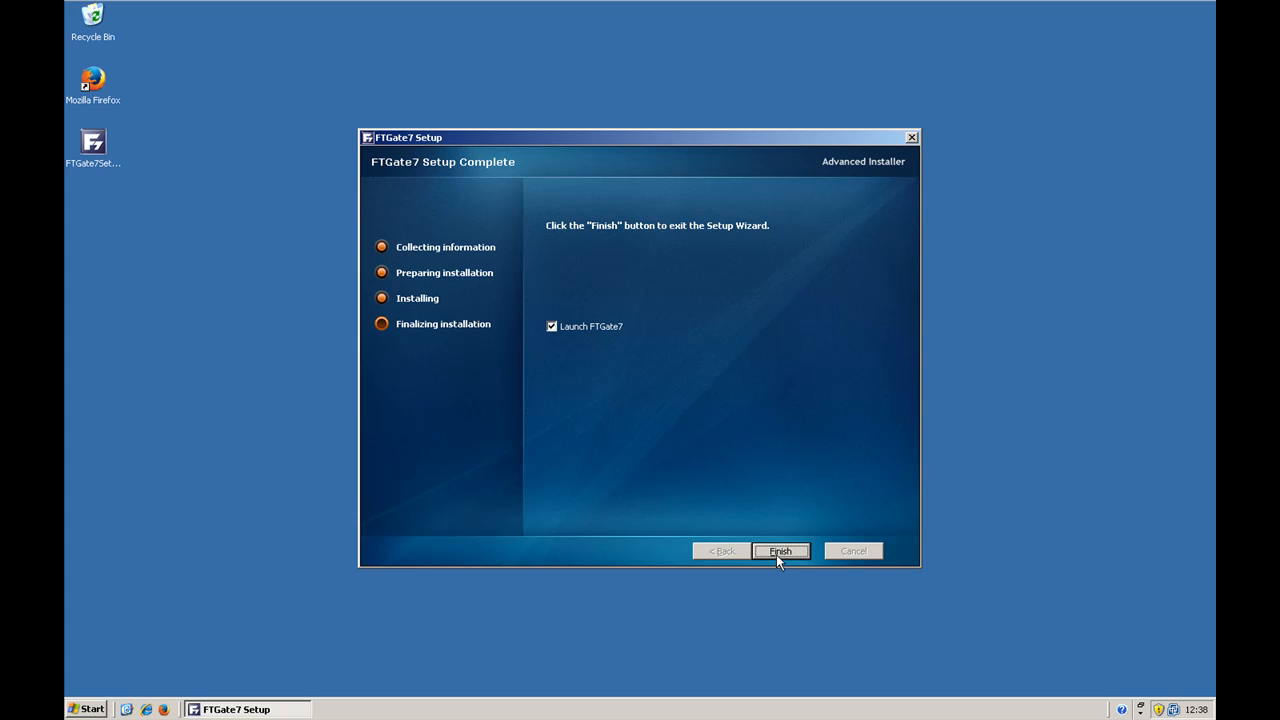
click(779, 551)
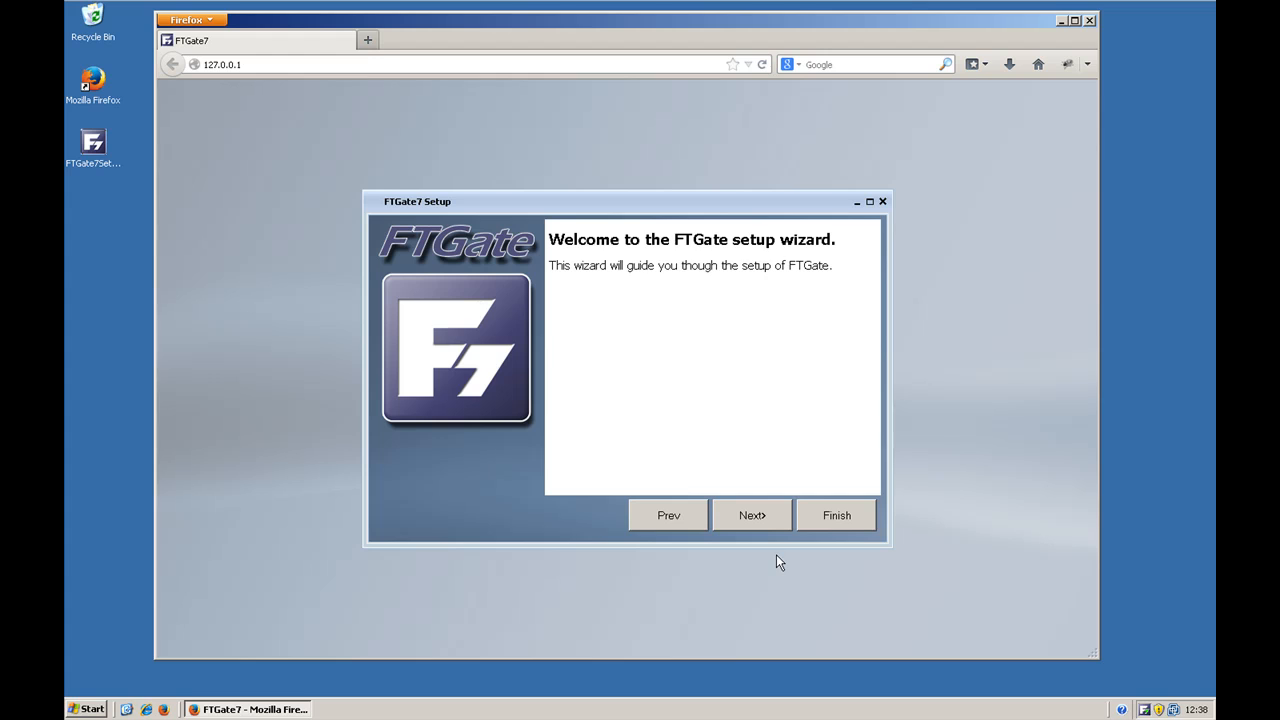
Step: Choose FTGate Relay Edition as the installation type in the setup wizard
click(755, 516)
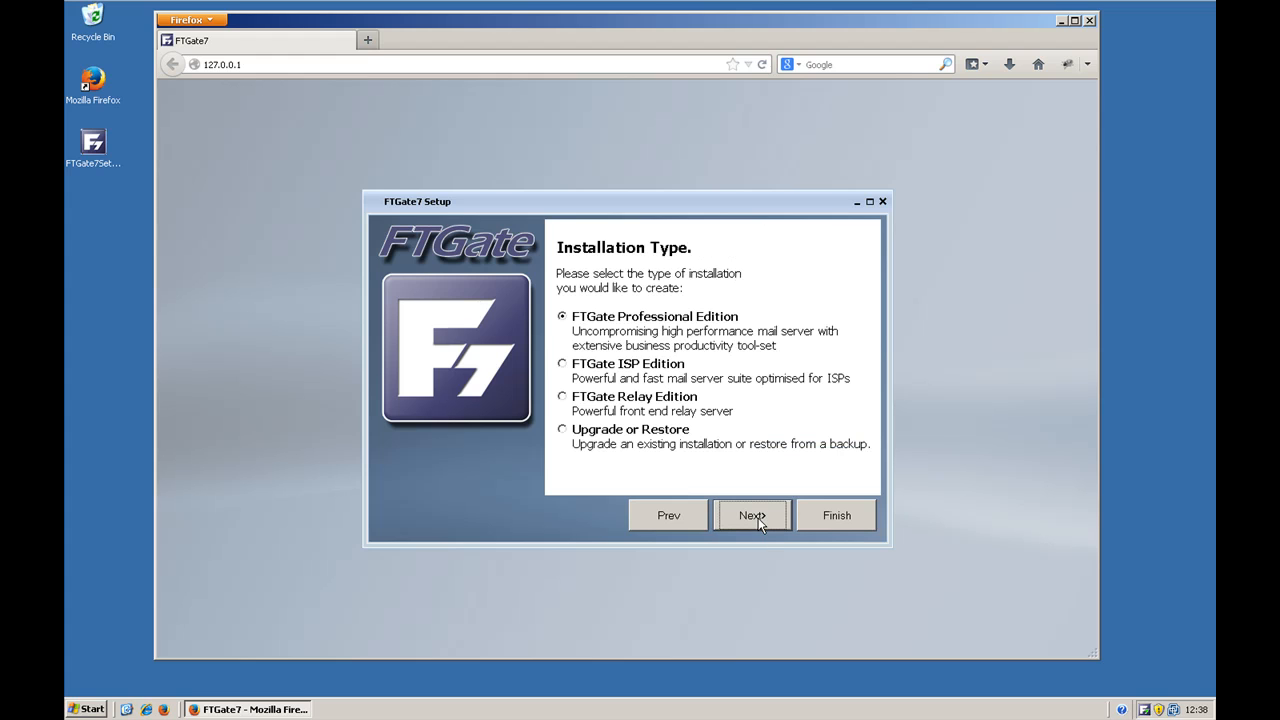
click(617, 401)
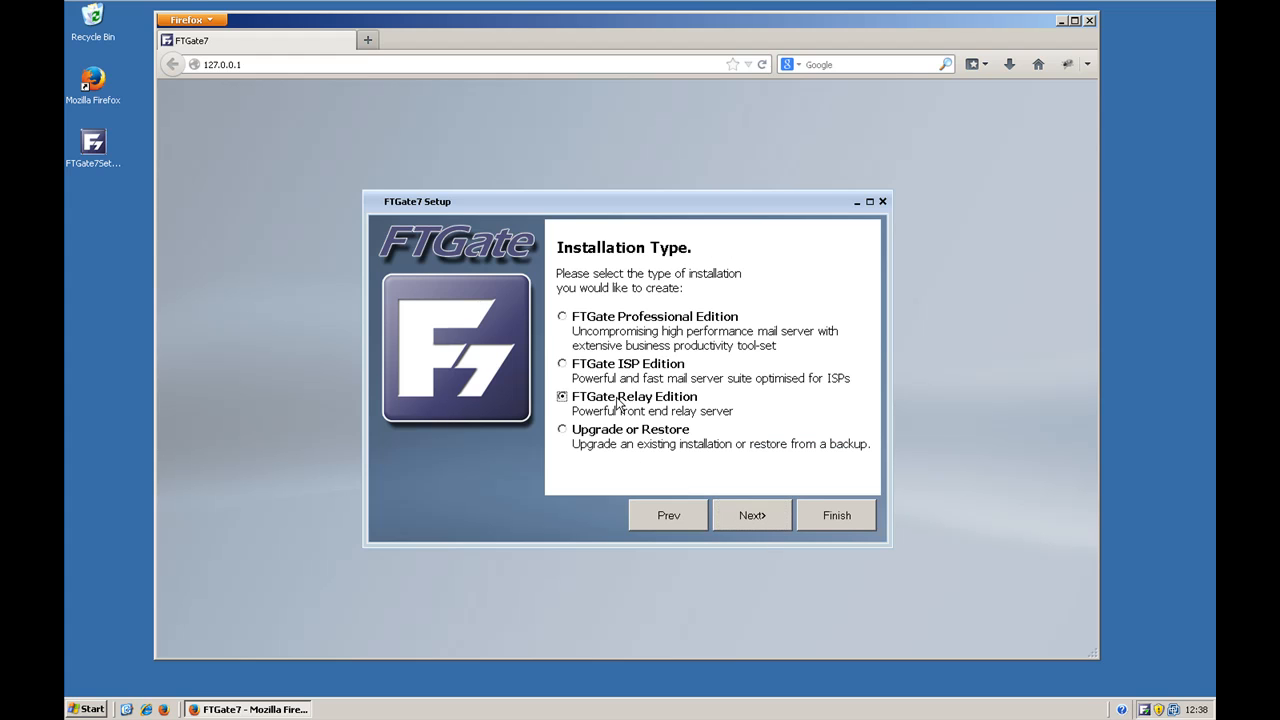
click(759, 514)
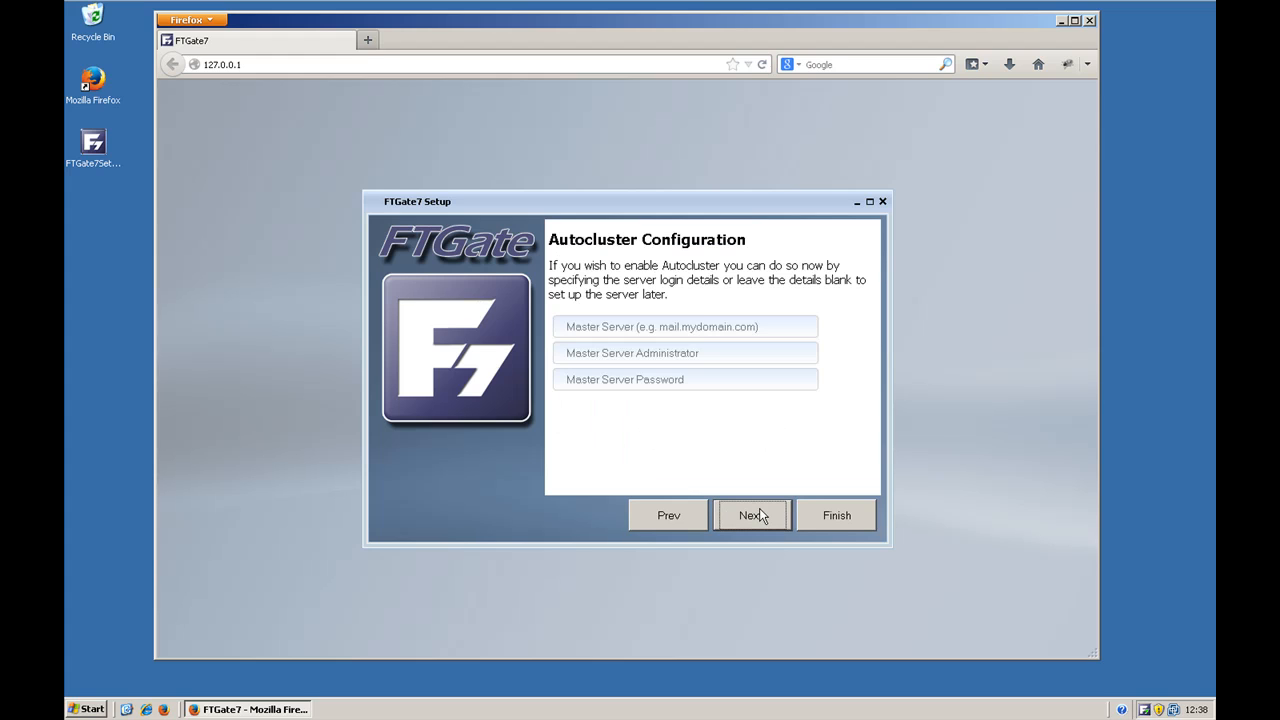
Step: Configure Autocluster with master server test0.ftgate.com, the master administrator's login and the master server password
click(617, 327)
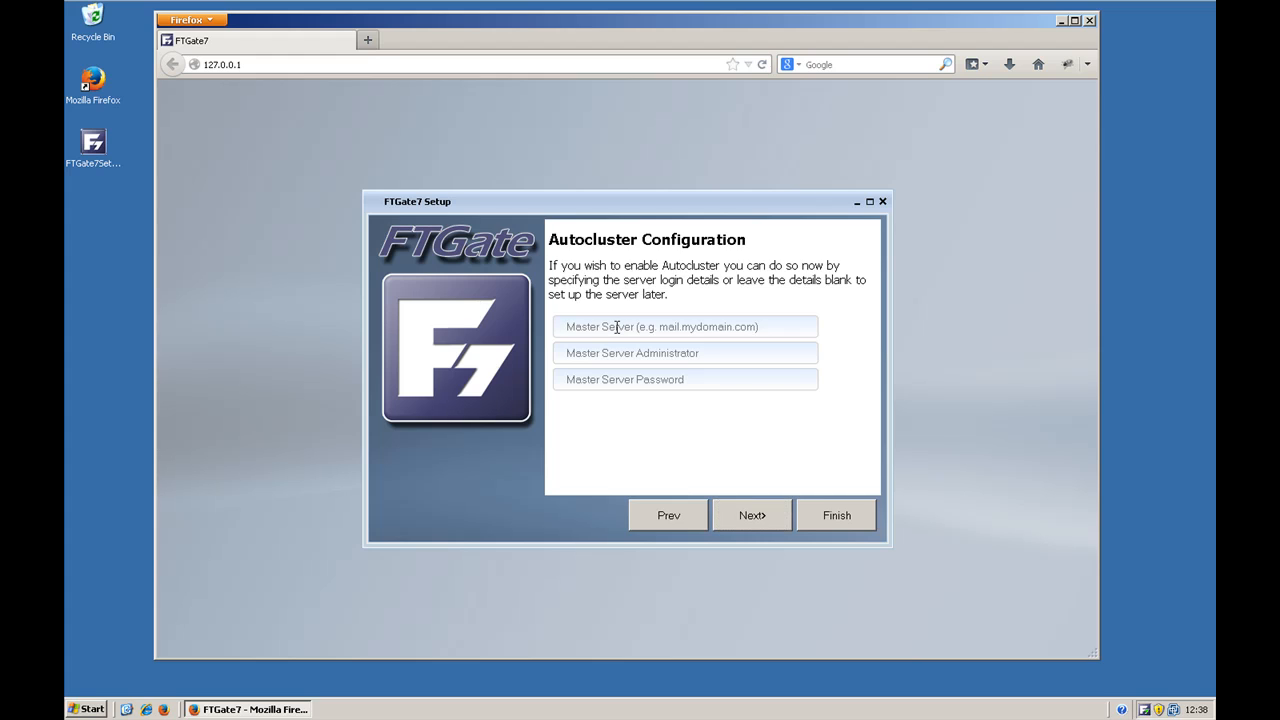
text(test0.ftgate.com)
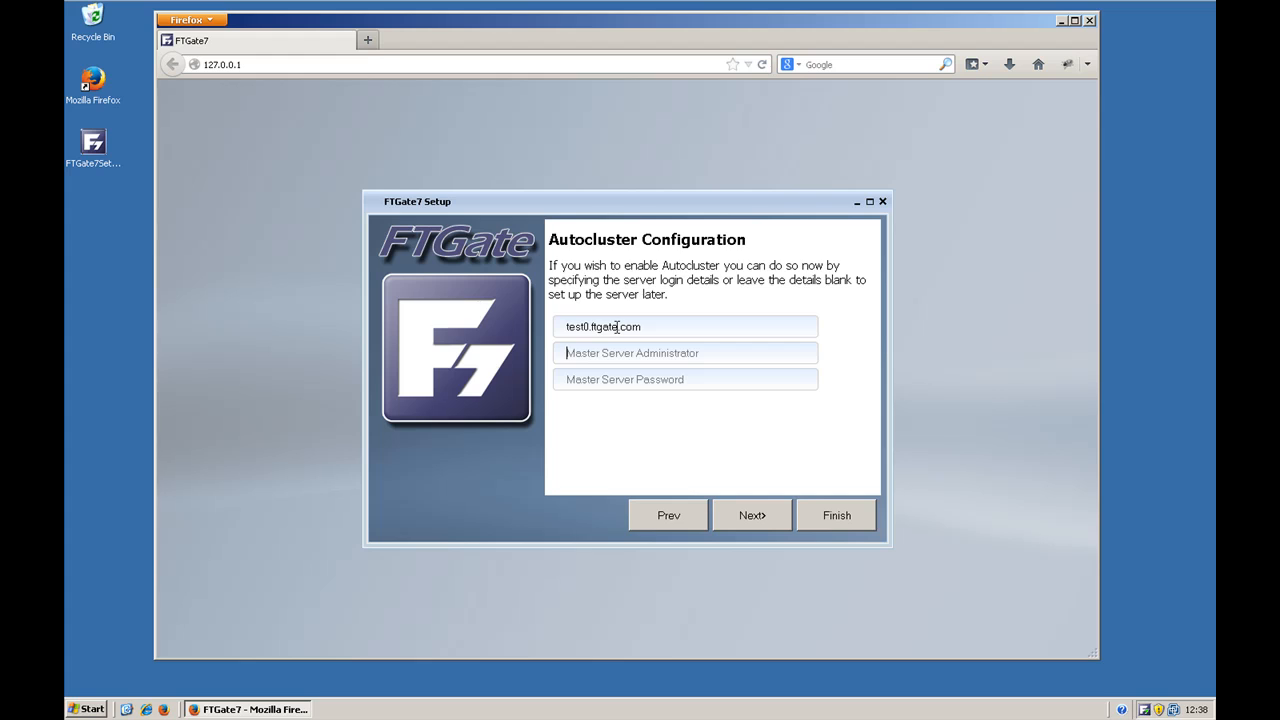
key(Tab)
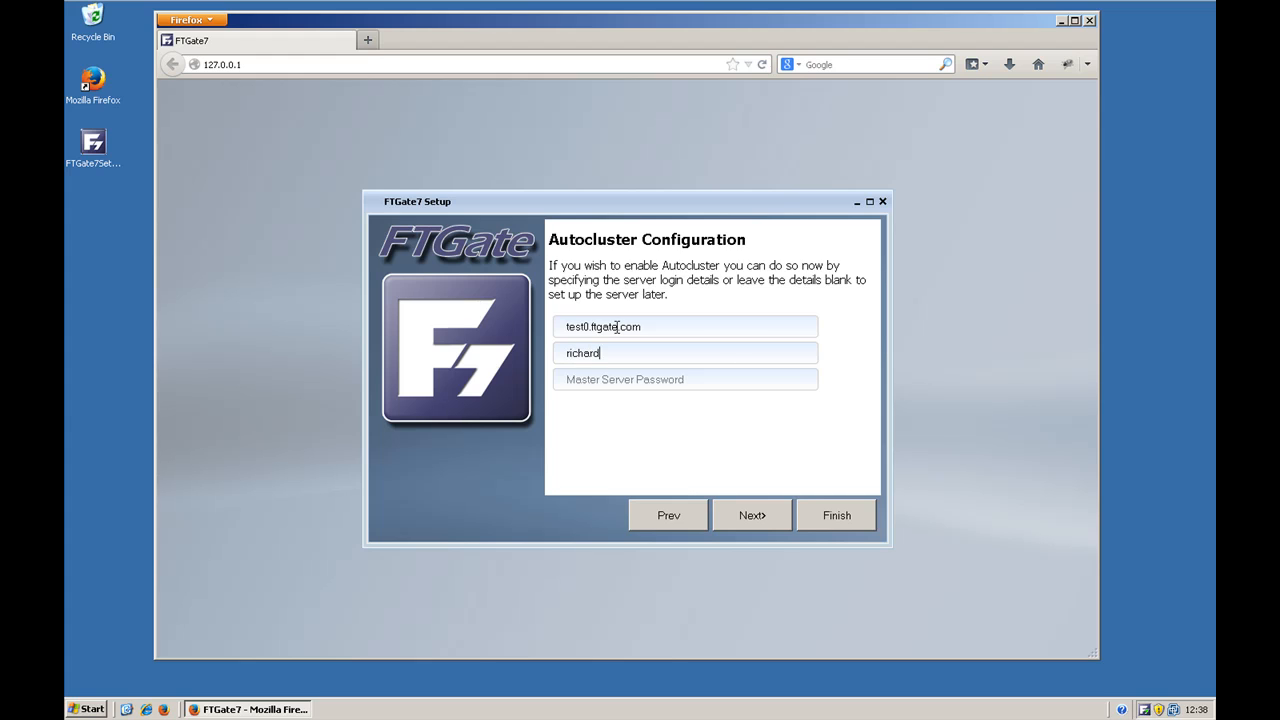
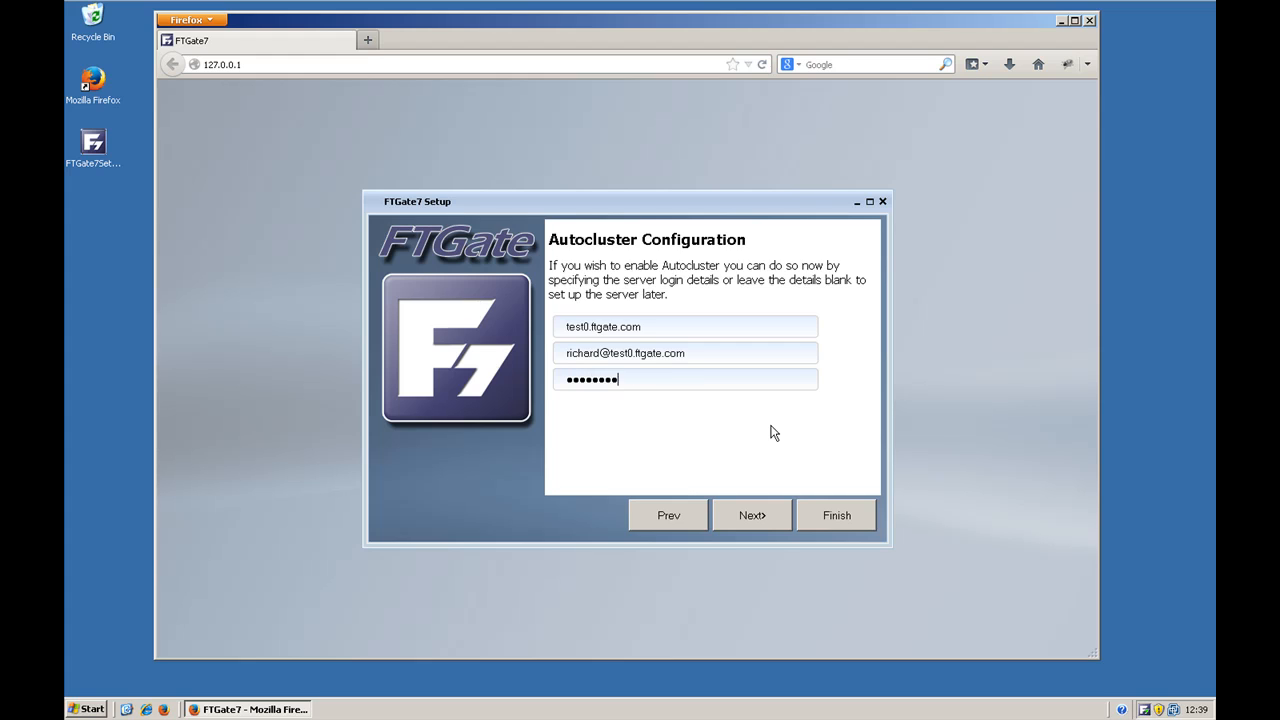
text(•)
click(761, 510)
Step: Set and confirm the password for the default administrator account
click(729, 357)
text(password1)
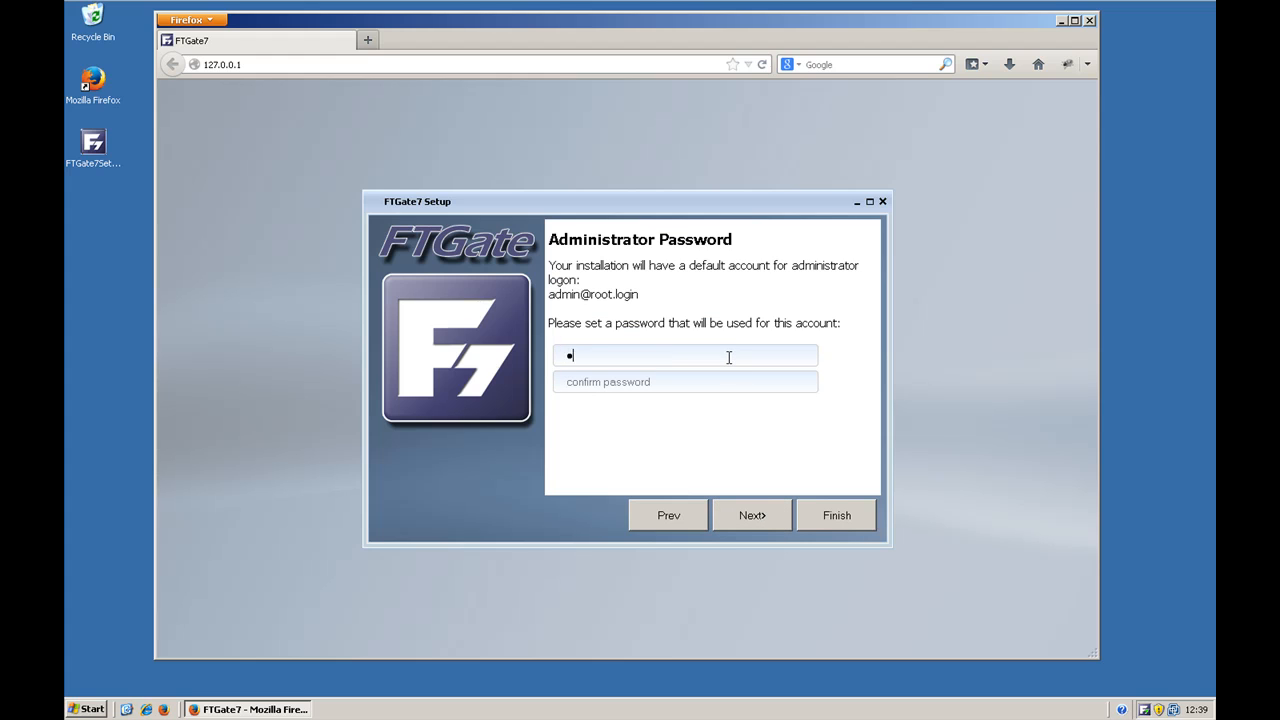
text(23password1)
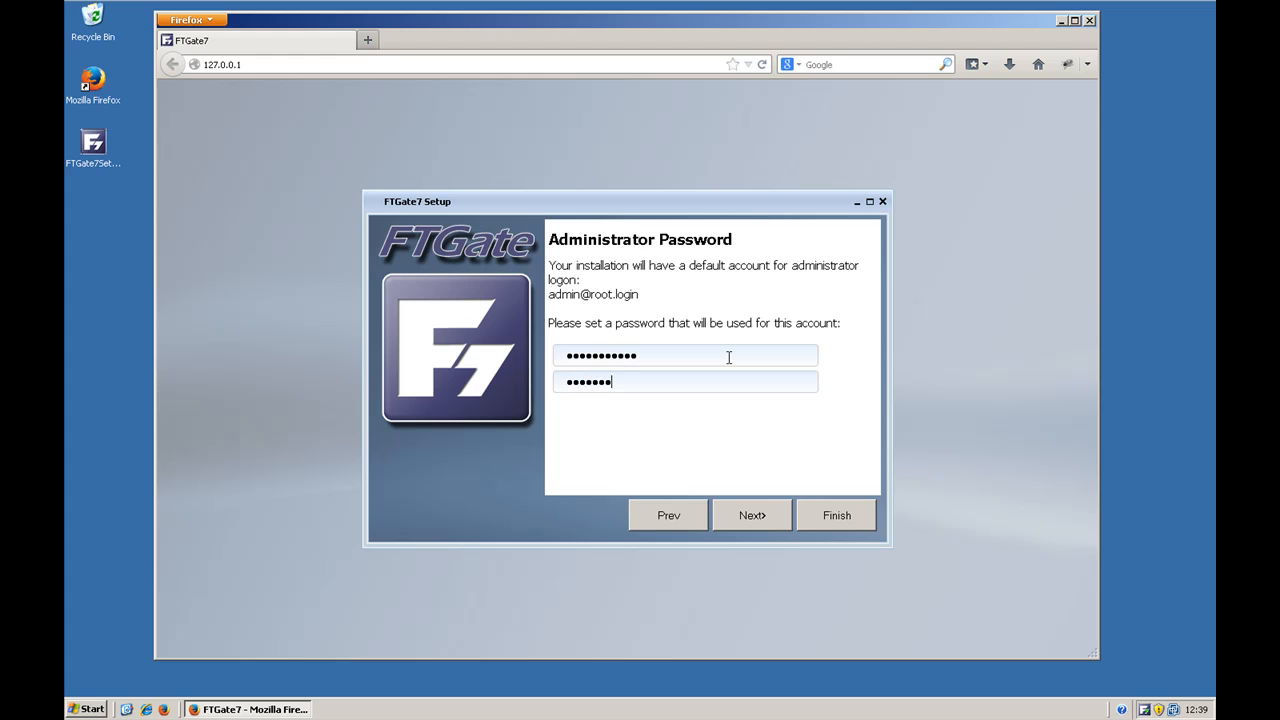
text(23)
click(745, 516)
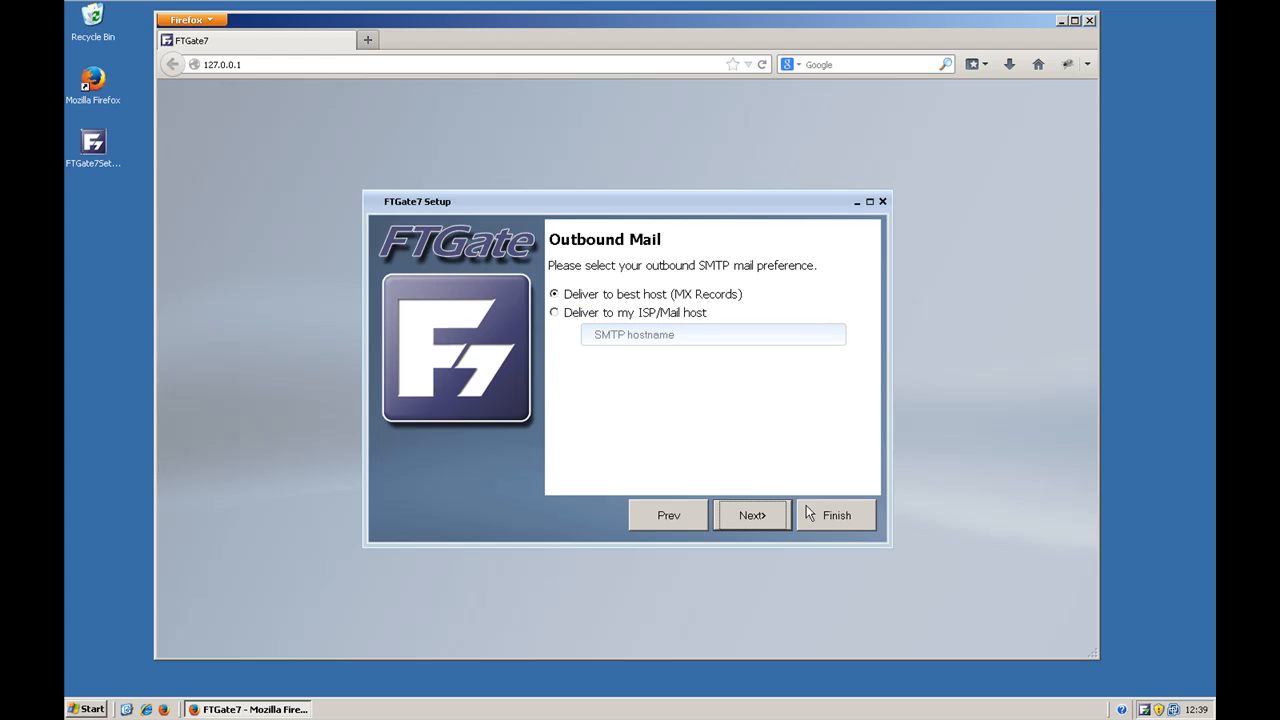
Step: Keep outbound mail delivery to best host (MX Records), finish the FTGate setup and return to the browser
click(755, 513)
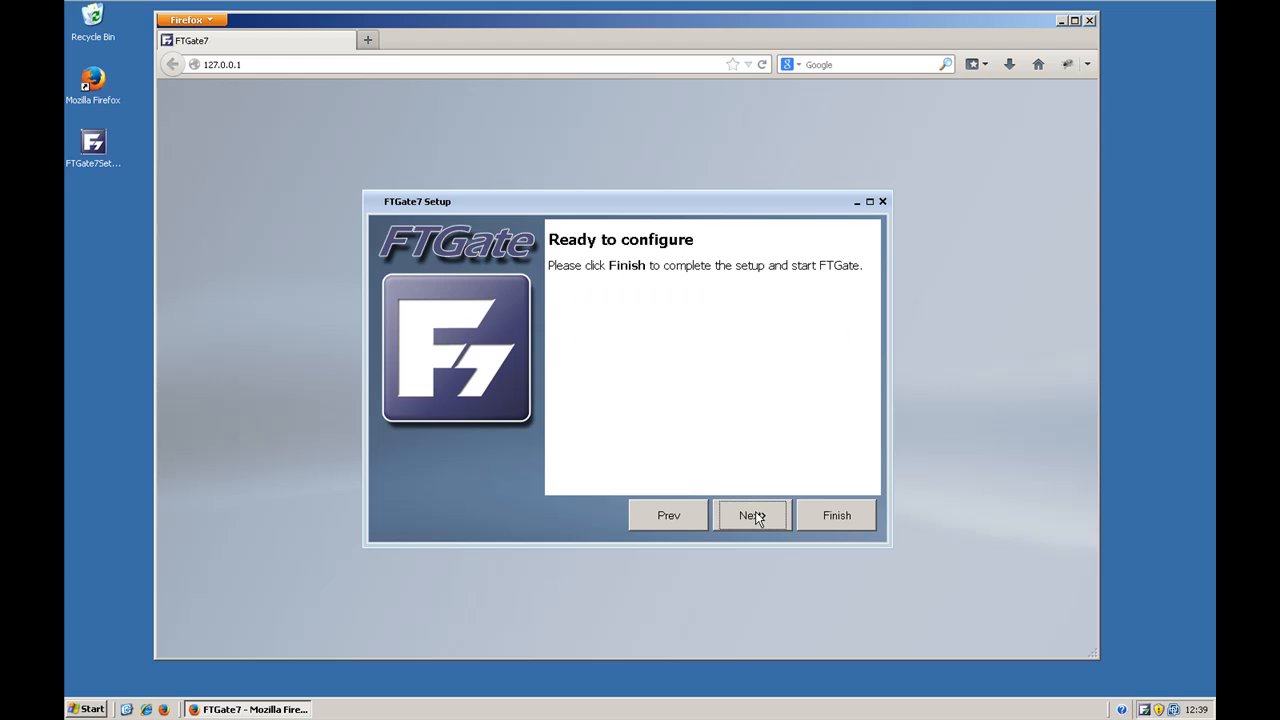
click(845, 508)
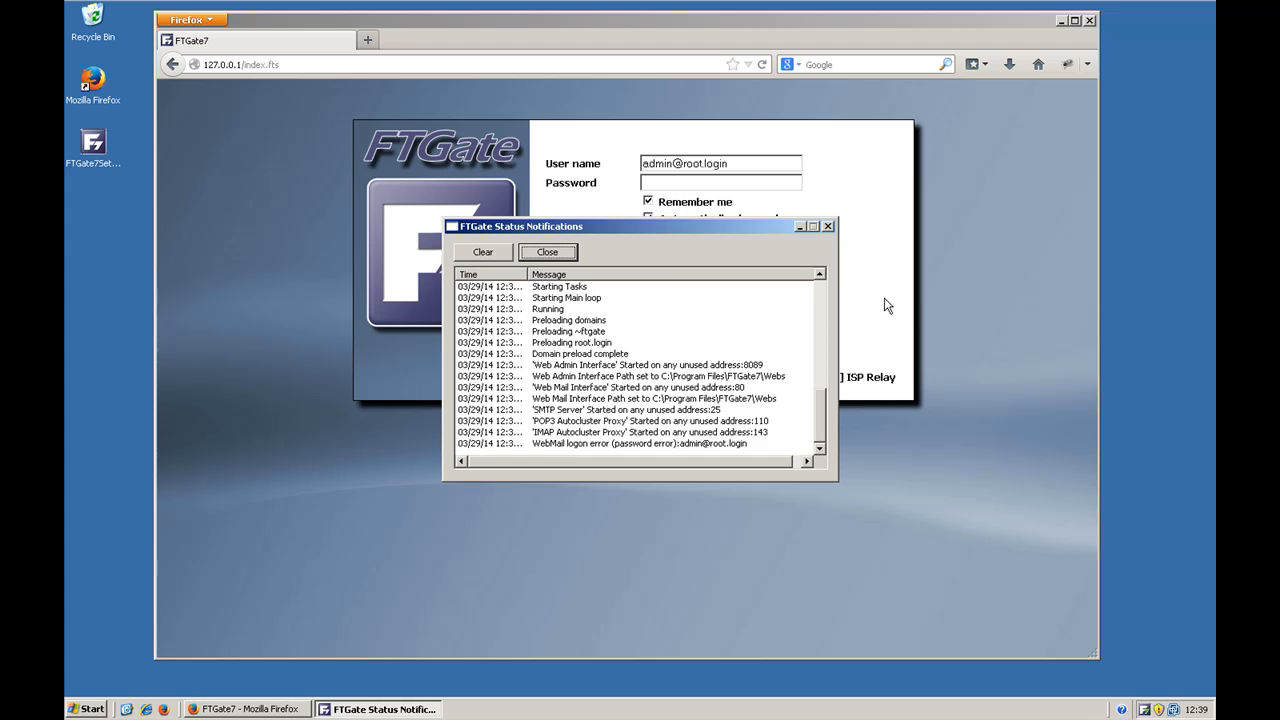
click(887, 305)
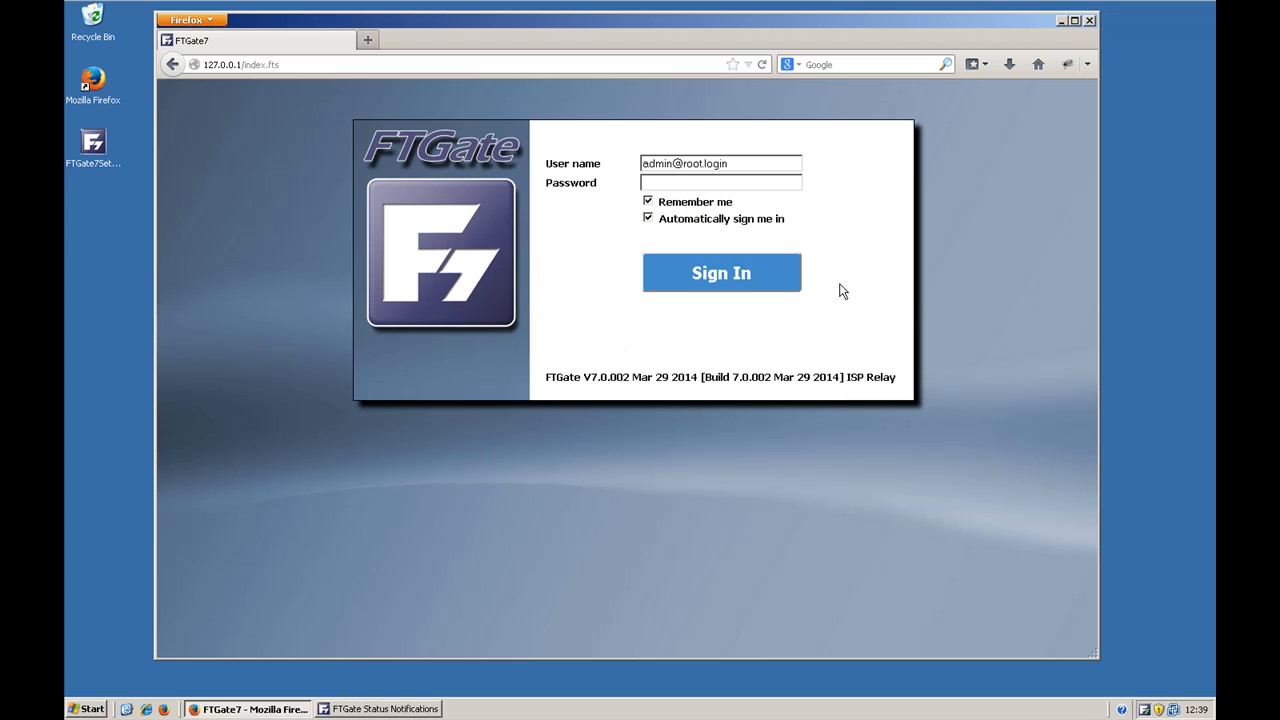
Step: Sign in to the FTGate web interface as the default administrator with the account password
click(764, 187)
text(ftgateftgate)
click(745, 284)
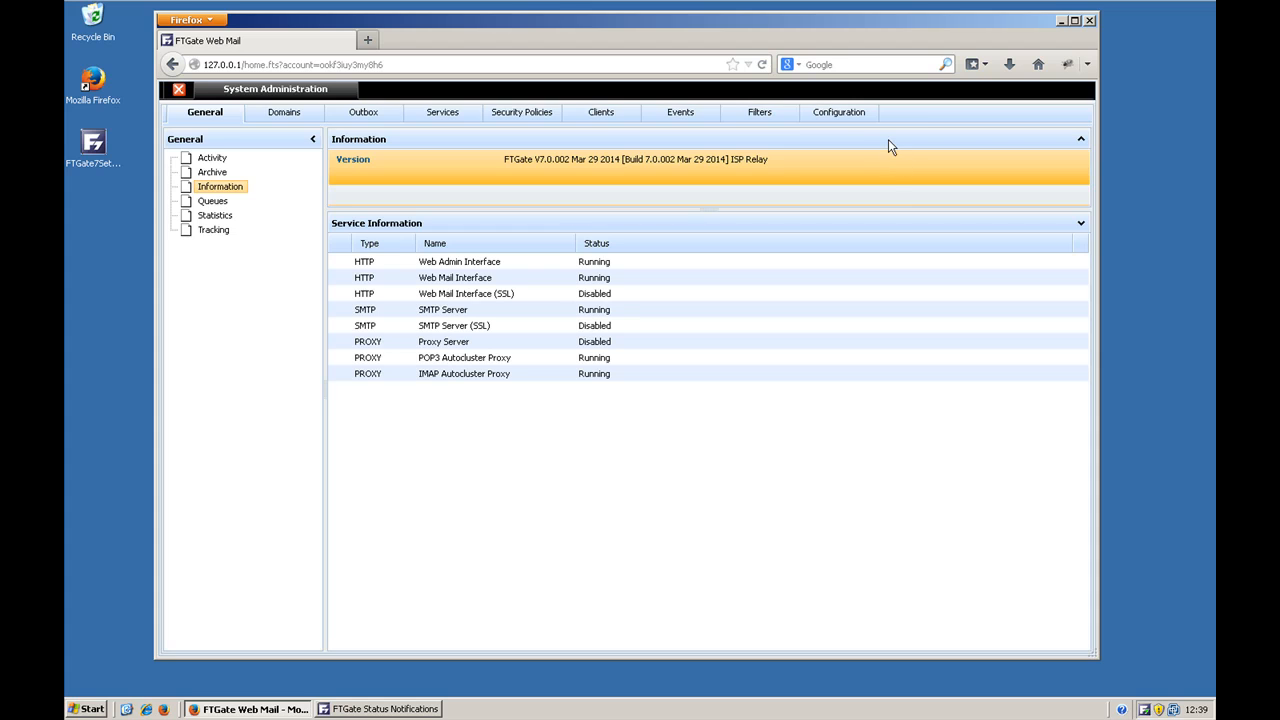
Step: Examine the Autocluster entry in the client list and the domains replicated from the master server
click(602, 116)
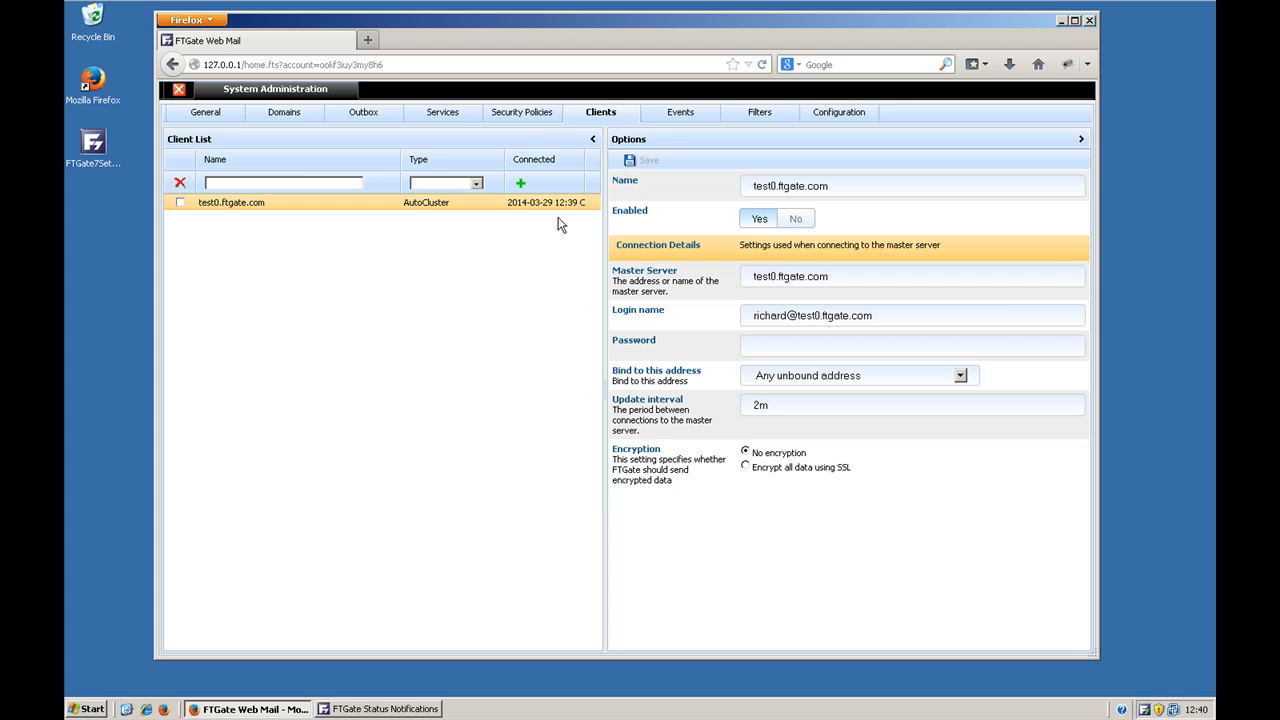
click(281, 113)
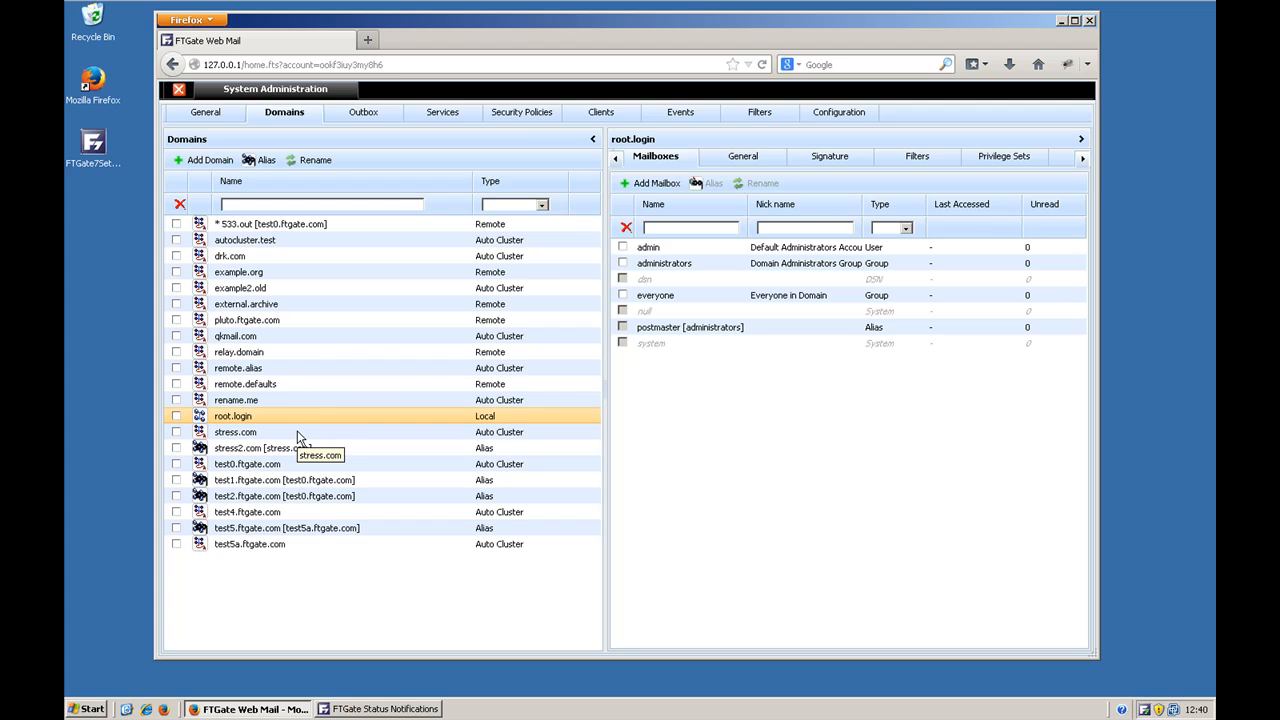
Step: Switch to Outlook Express and enter the display name and e-mail address for the new mail account
click(85, 709)
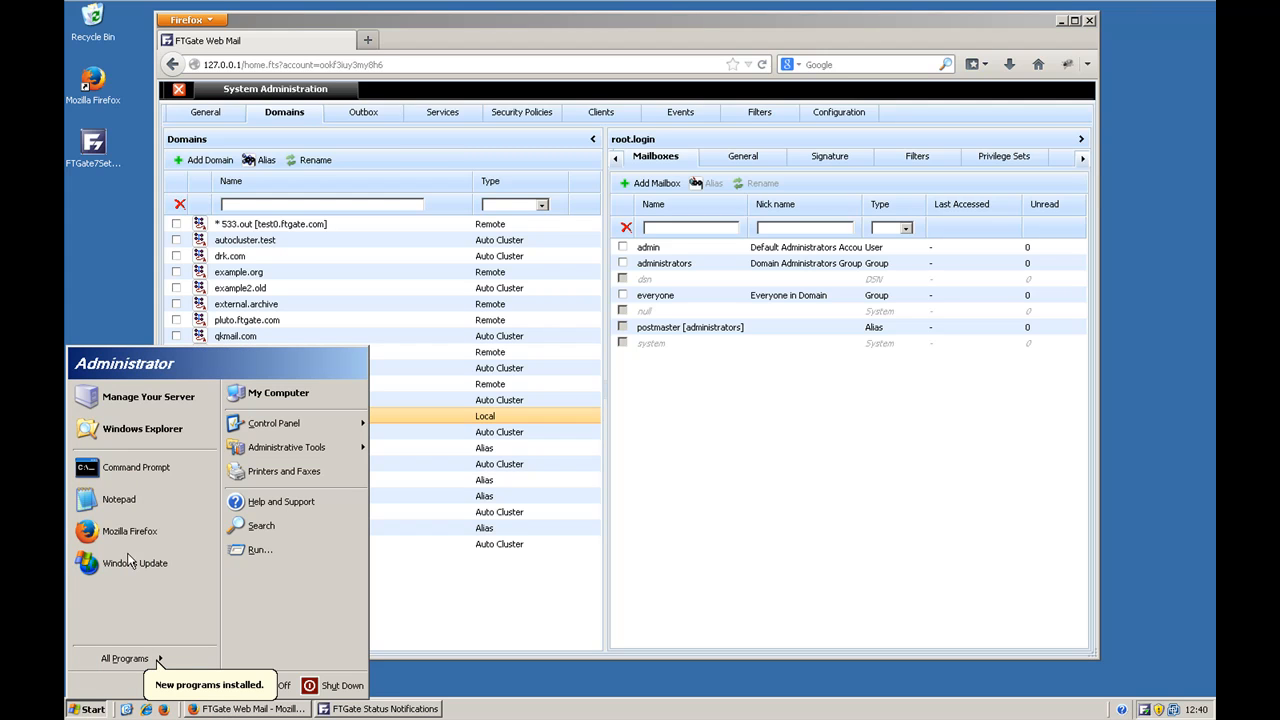
mouse_move(103, 660)
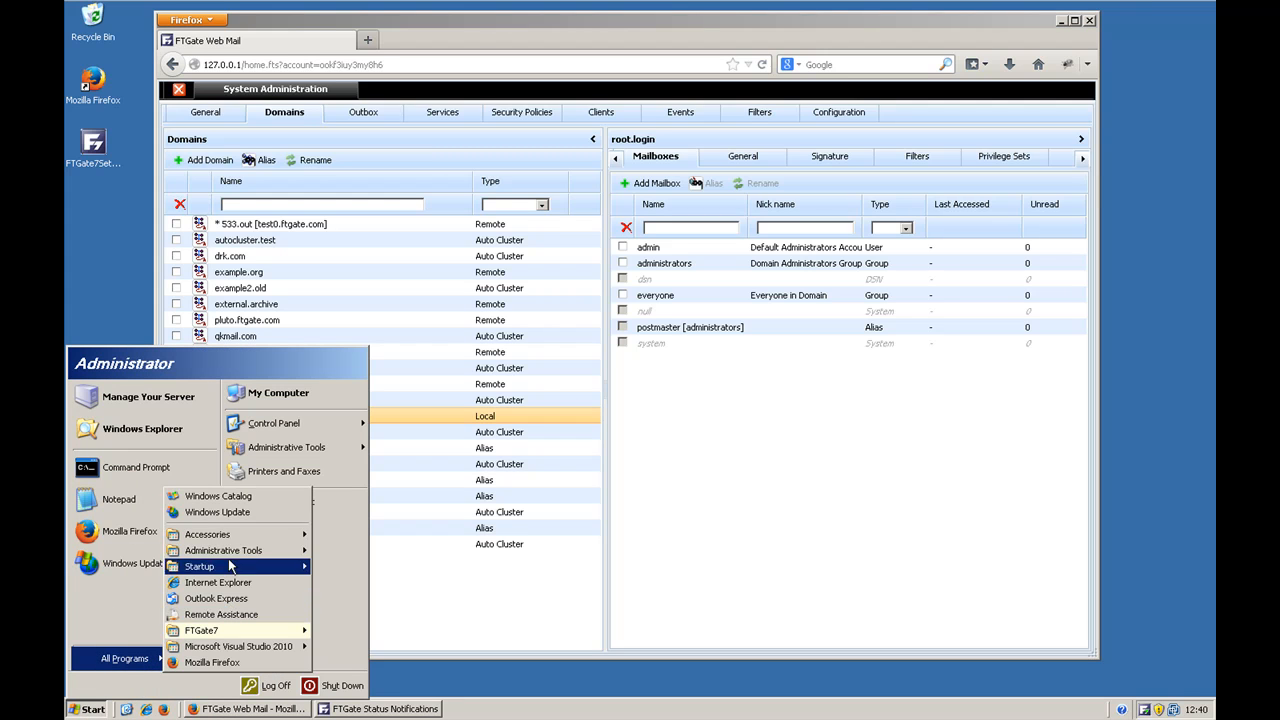
click(224, 600)
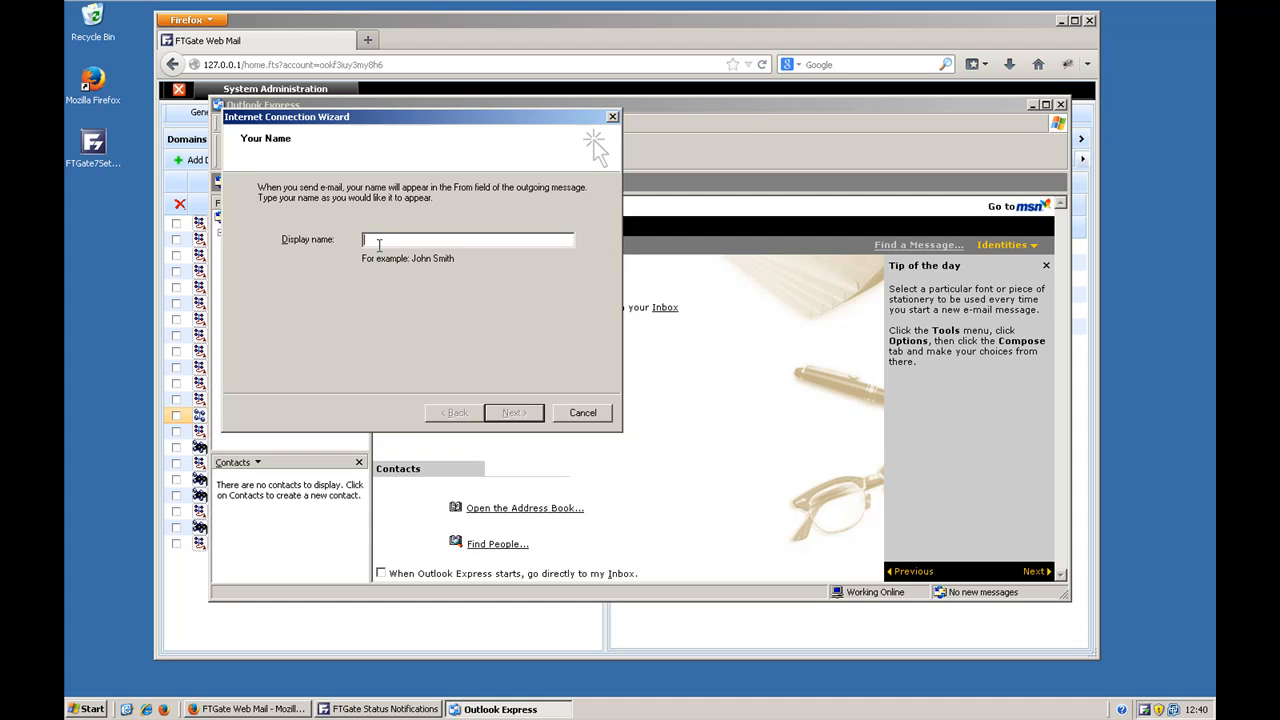
text(A Kaplan)
click(514, 413)
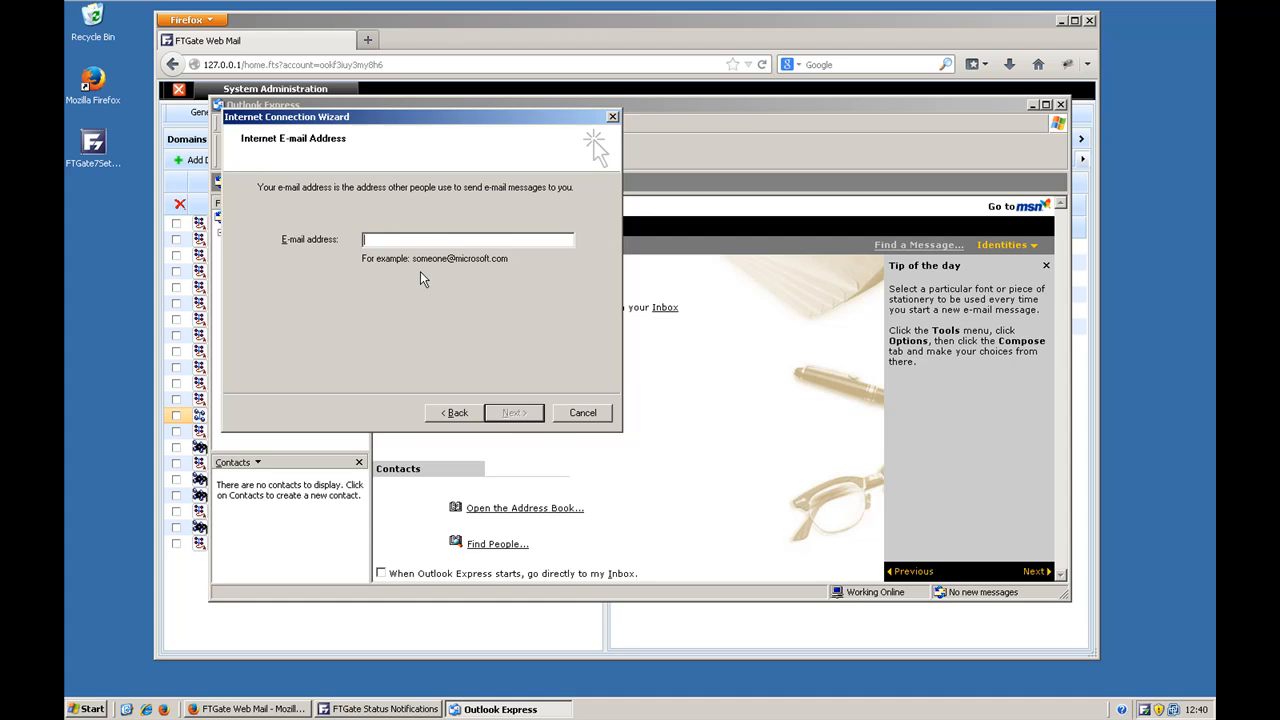
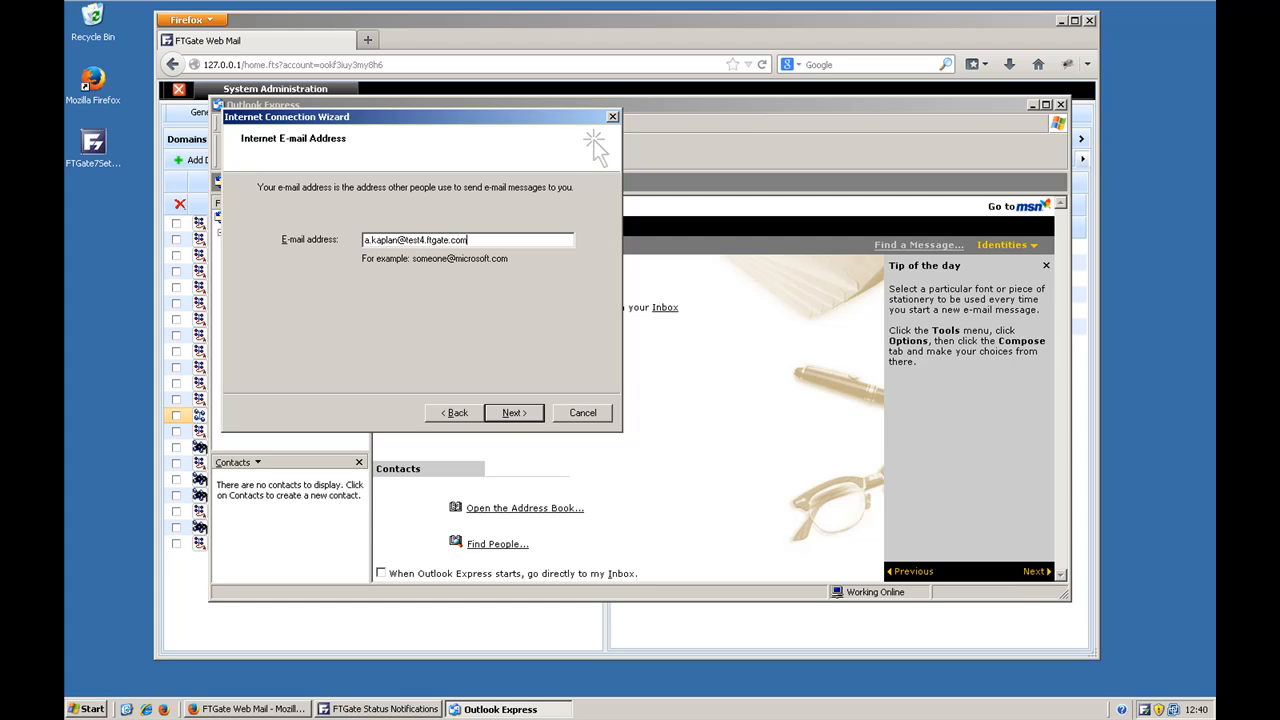
click(543, 414)
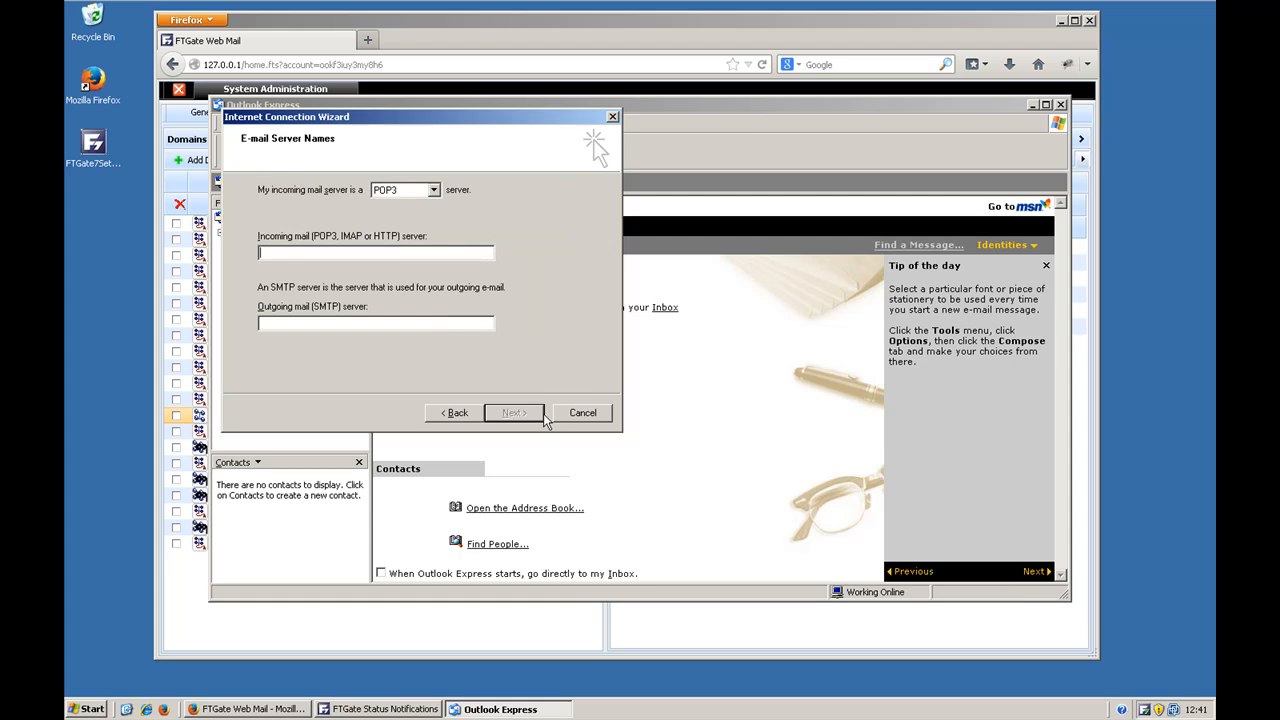
Step: Set the incoming server type to IMAP and both the incoming and outgoing mail servers to 127.0.0.1
click(434, 190)
click(398, 213)
click(393, 251)
text(12)
text(7.0.0.1)
click(375, 318)
text(12)
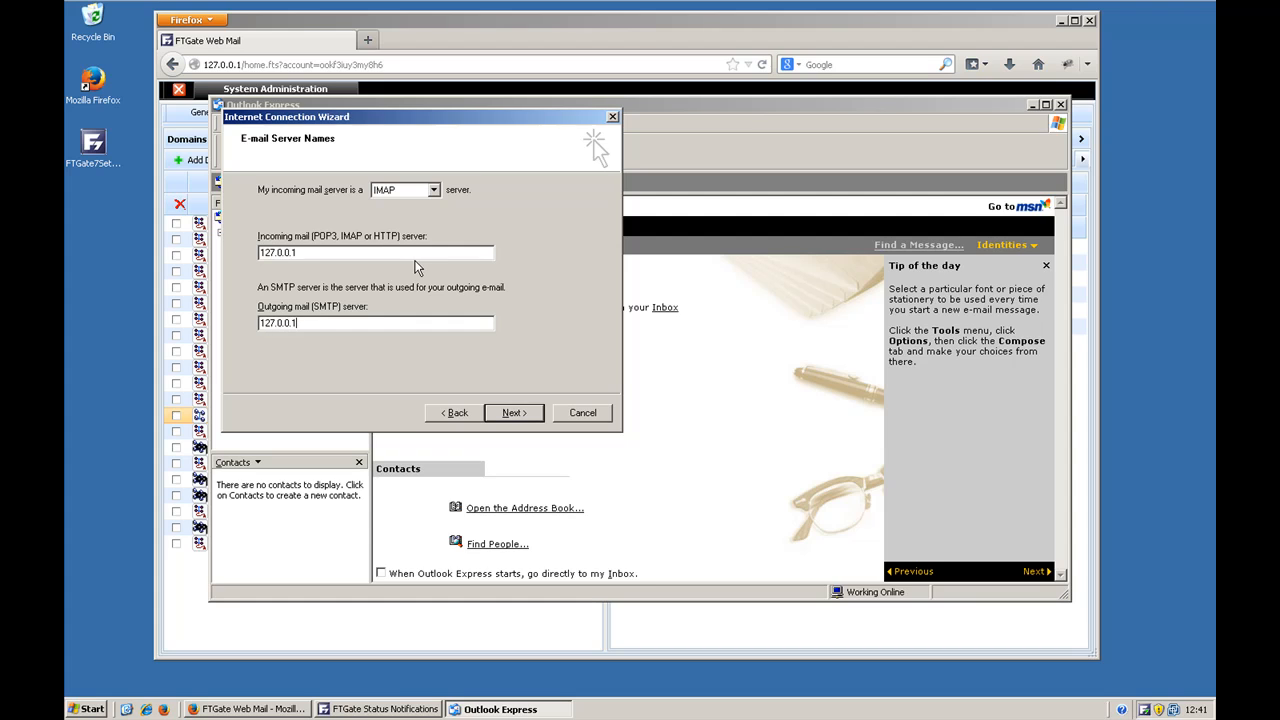
click(513, 413)
Step: Complete the mail logon with the full e-mail address as account name and the account password, and save the account
click(449, 219)
text(@test4.ftgate.com)
key(Tab)
text(•••••••••••)
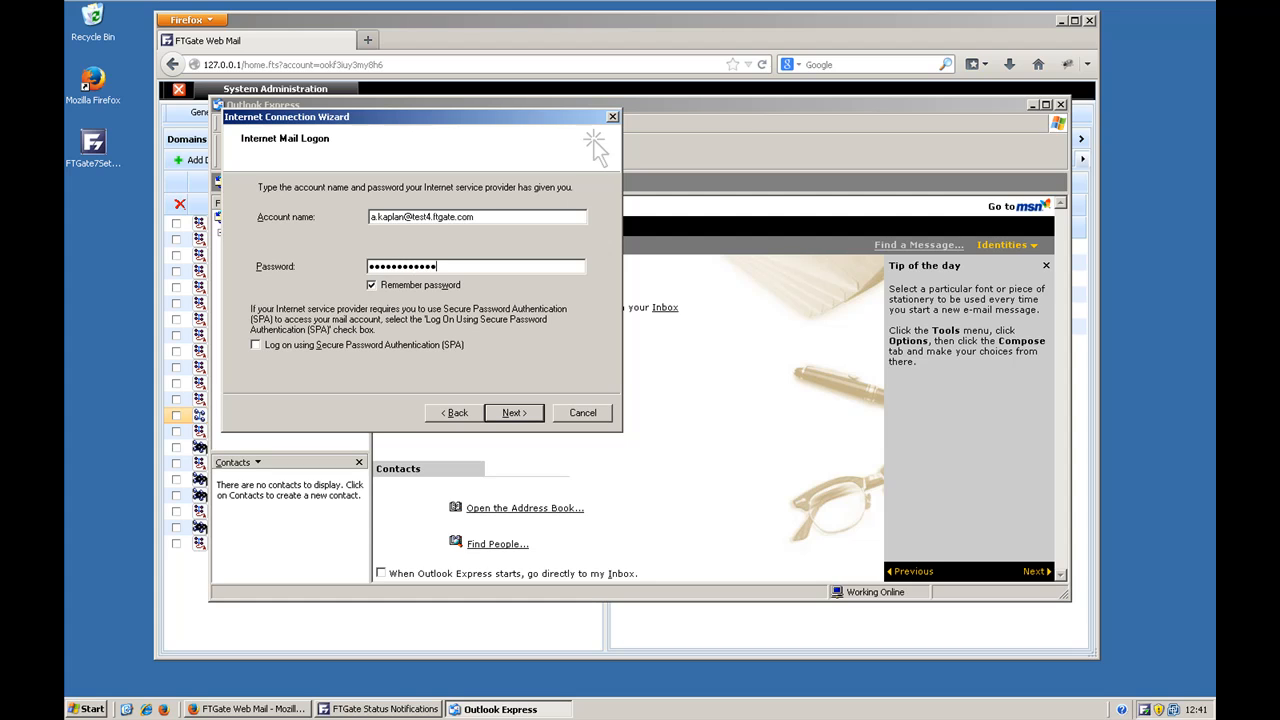
click(525, 413)
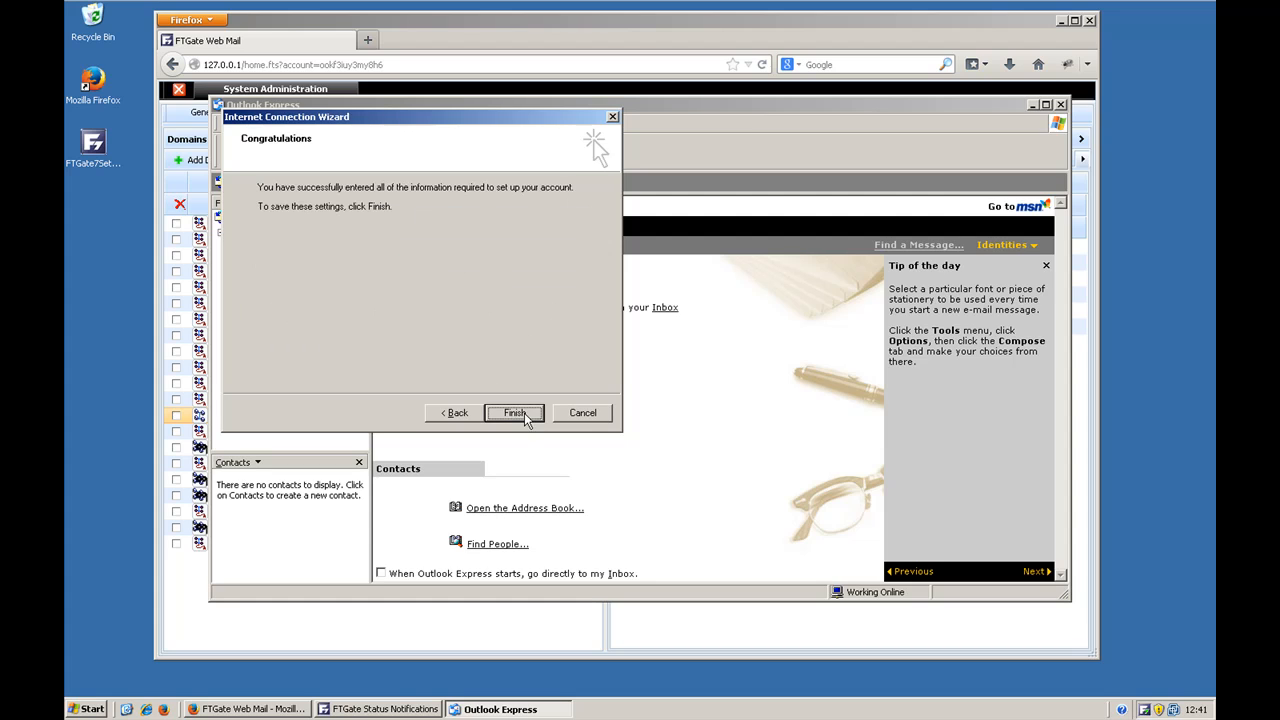
click(505, 414)
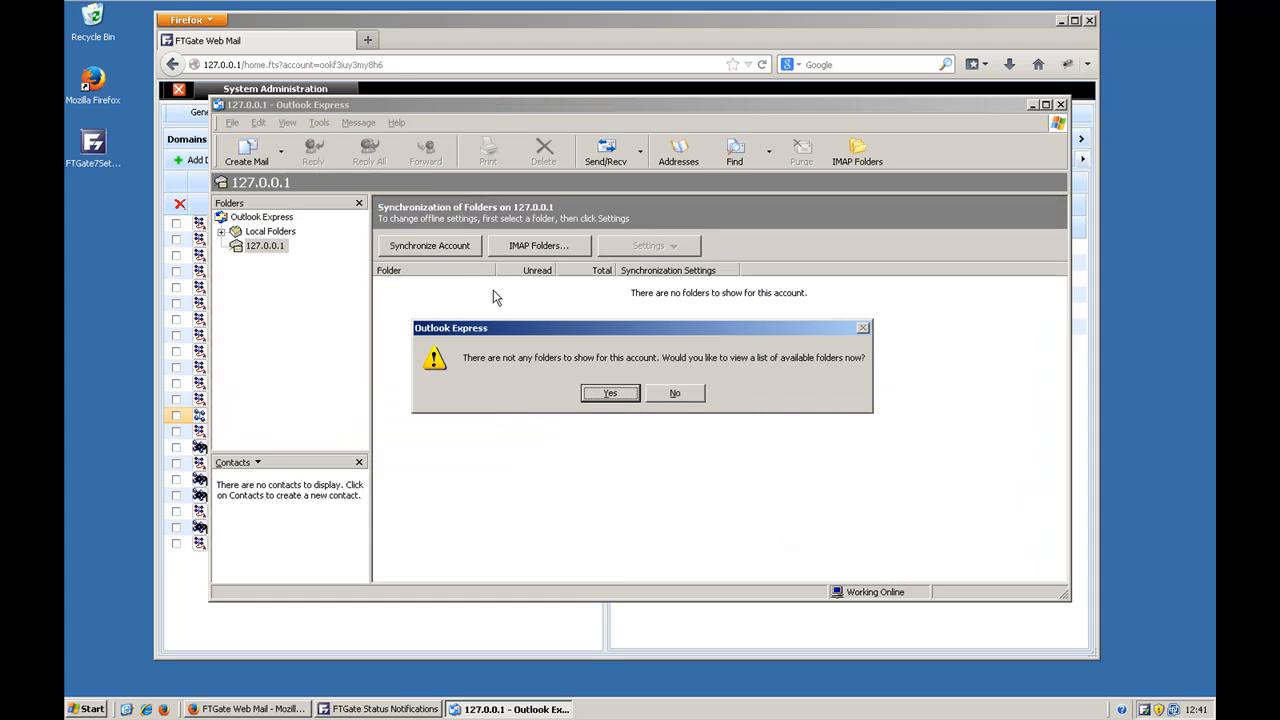
Step: Retrieve the account's IMAP folder list, re-entering the account password for the logon, and open the account's Inbox
click(610, 393)
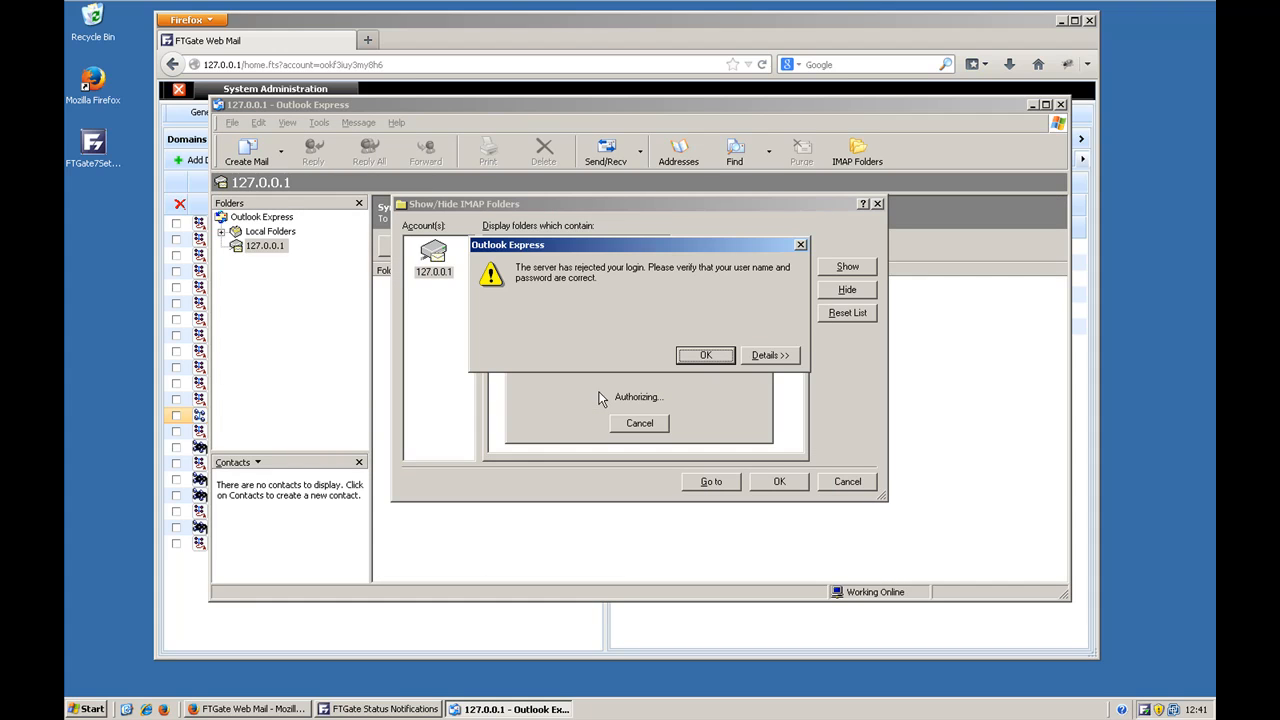
click(718, 358)
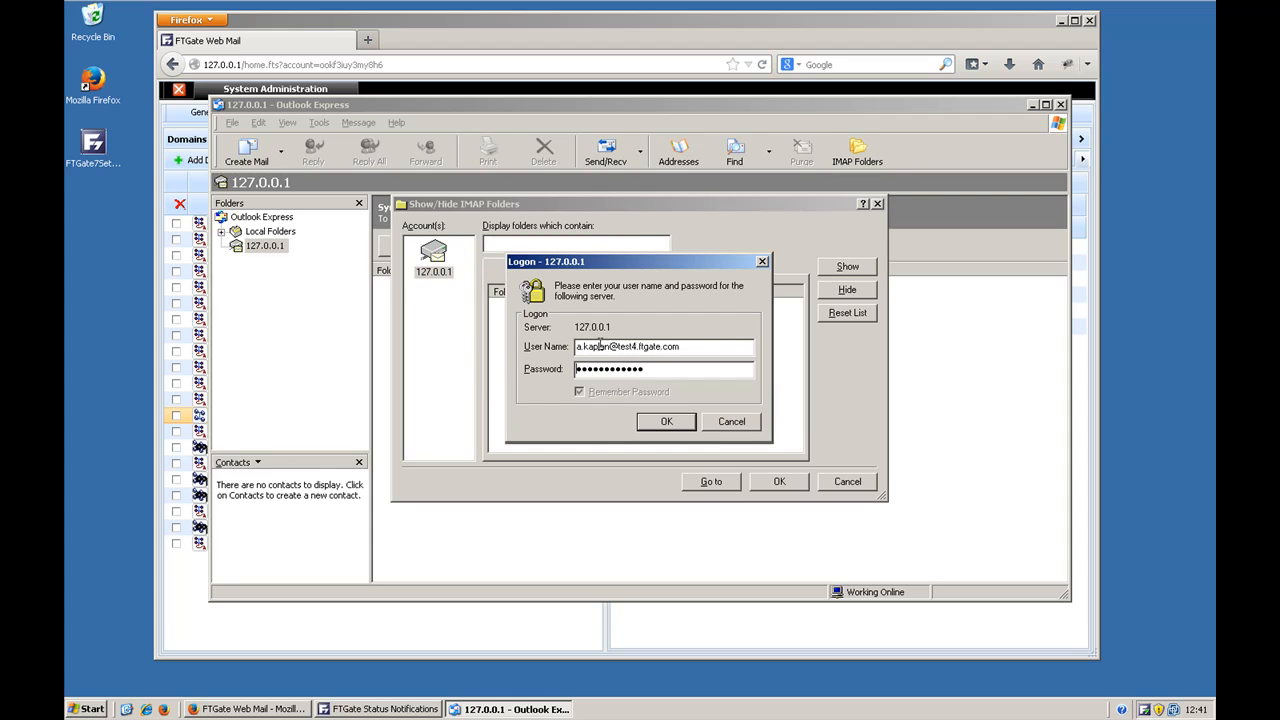
drag(612, 369, 498, 362)
text(passwo)
key(Return)
text(password)
click(674, 420)
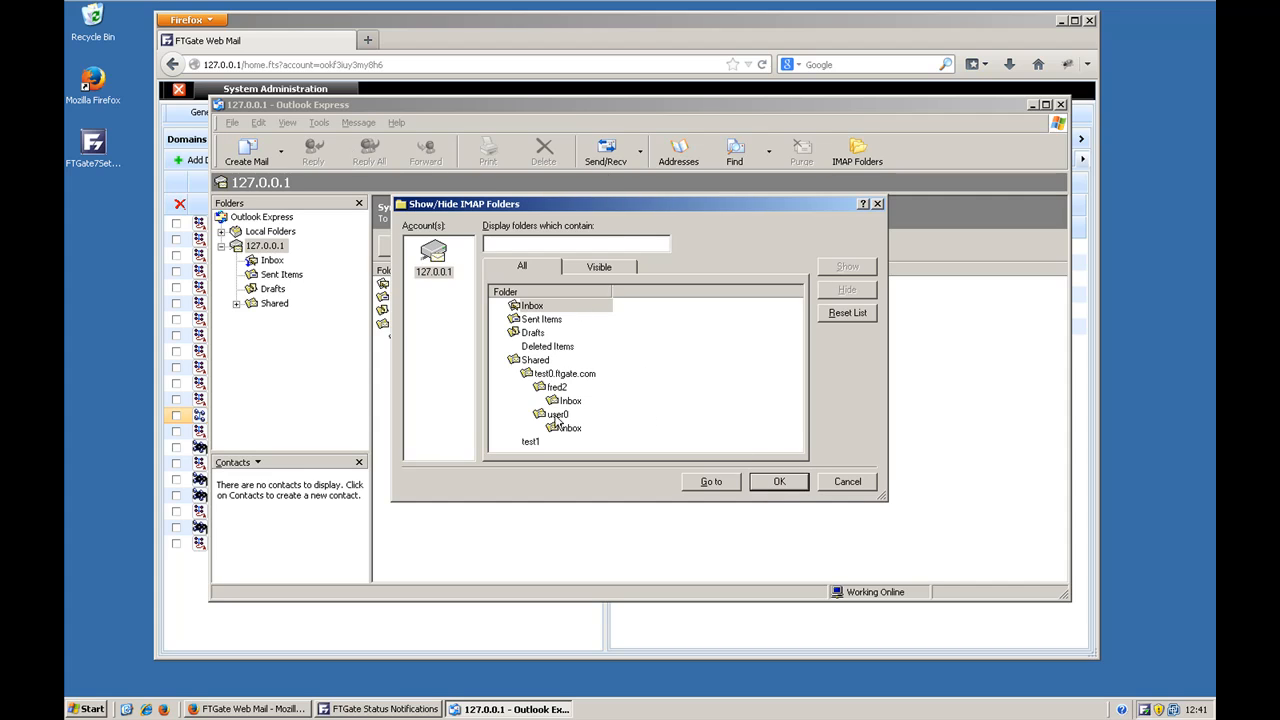
click(775, 484)
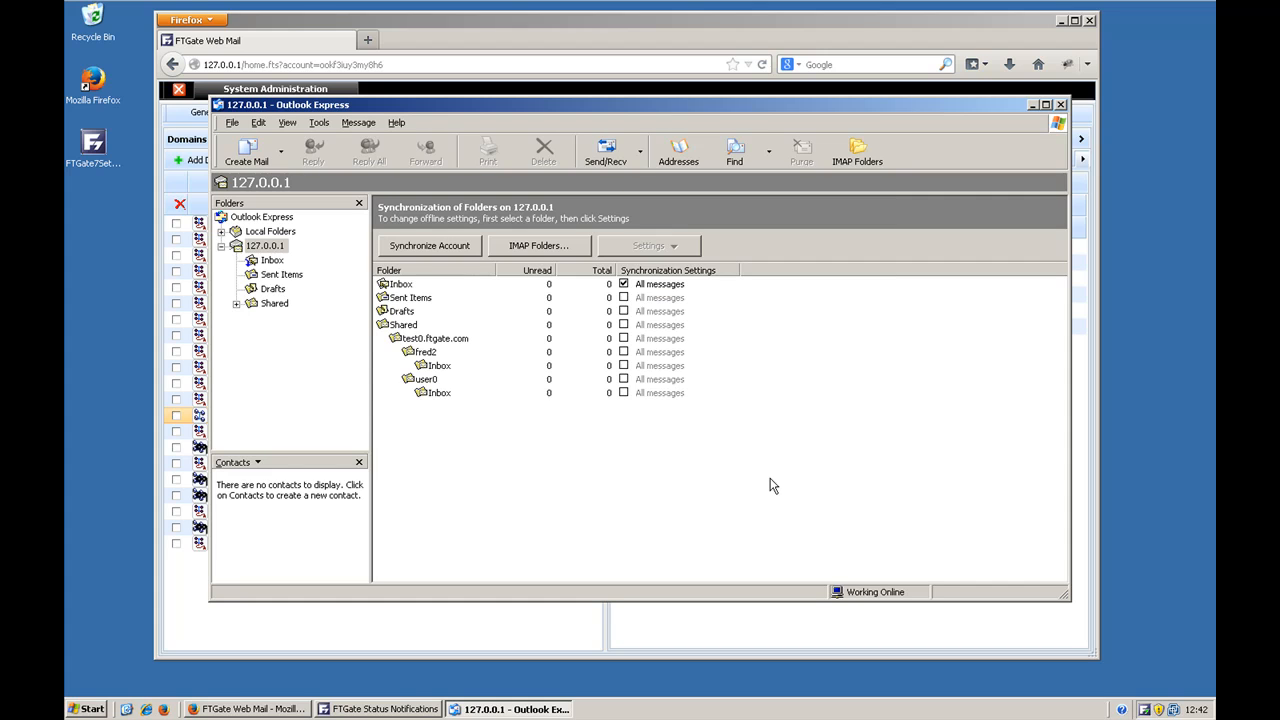
click(281, 262)
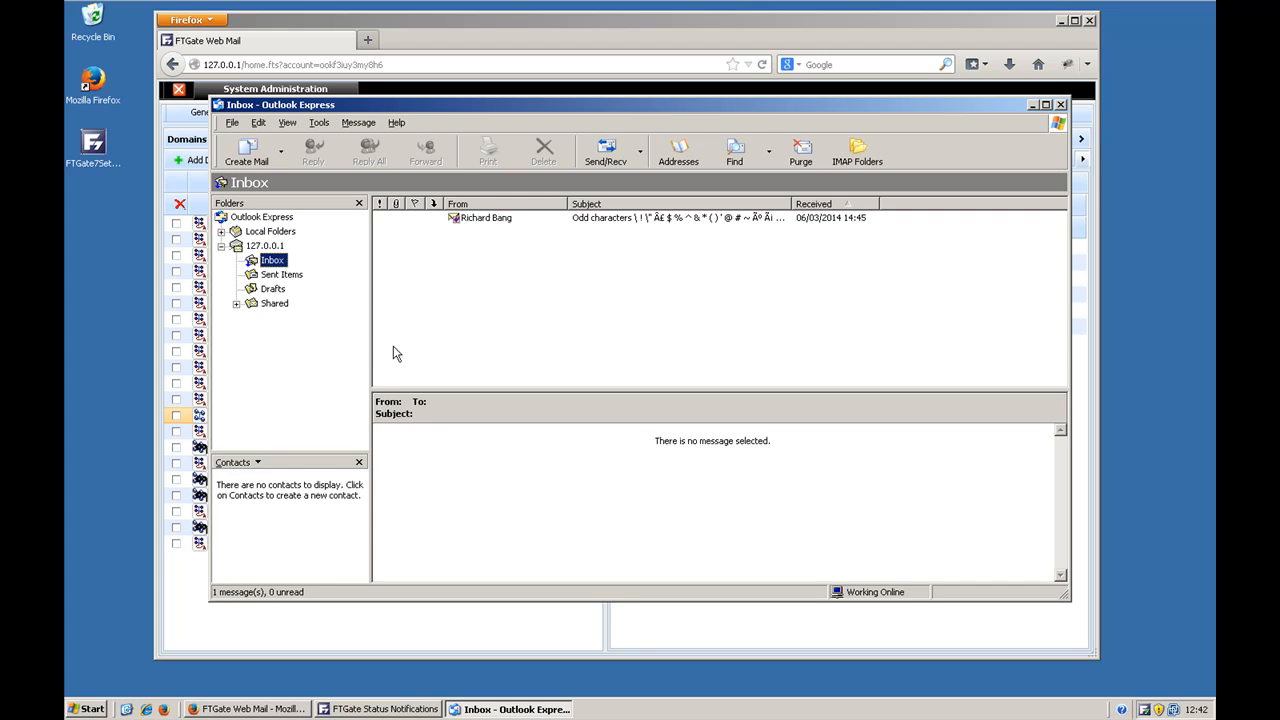
Step: Check the account's Sent Items folder and return to its Inbox to view the message there
click(272, 276)
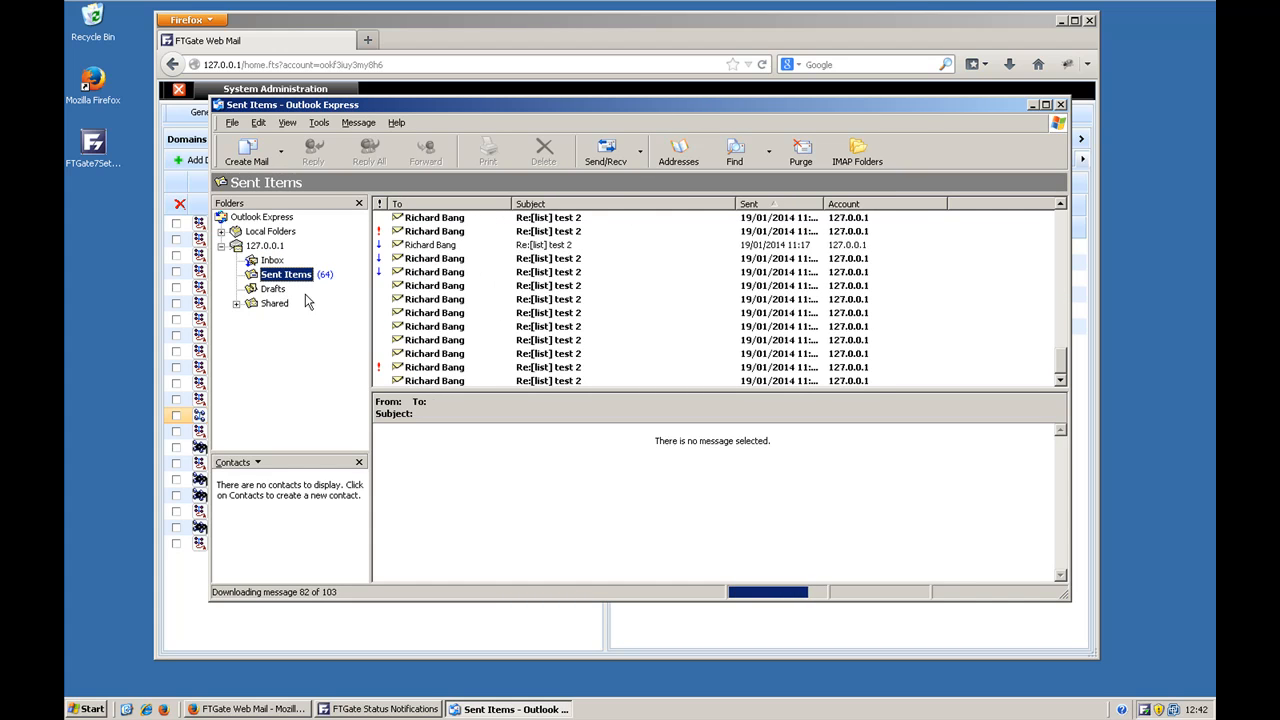
click(273, 261)
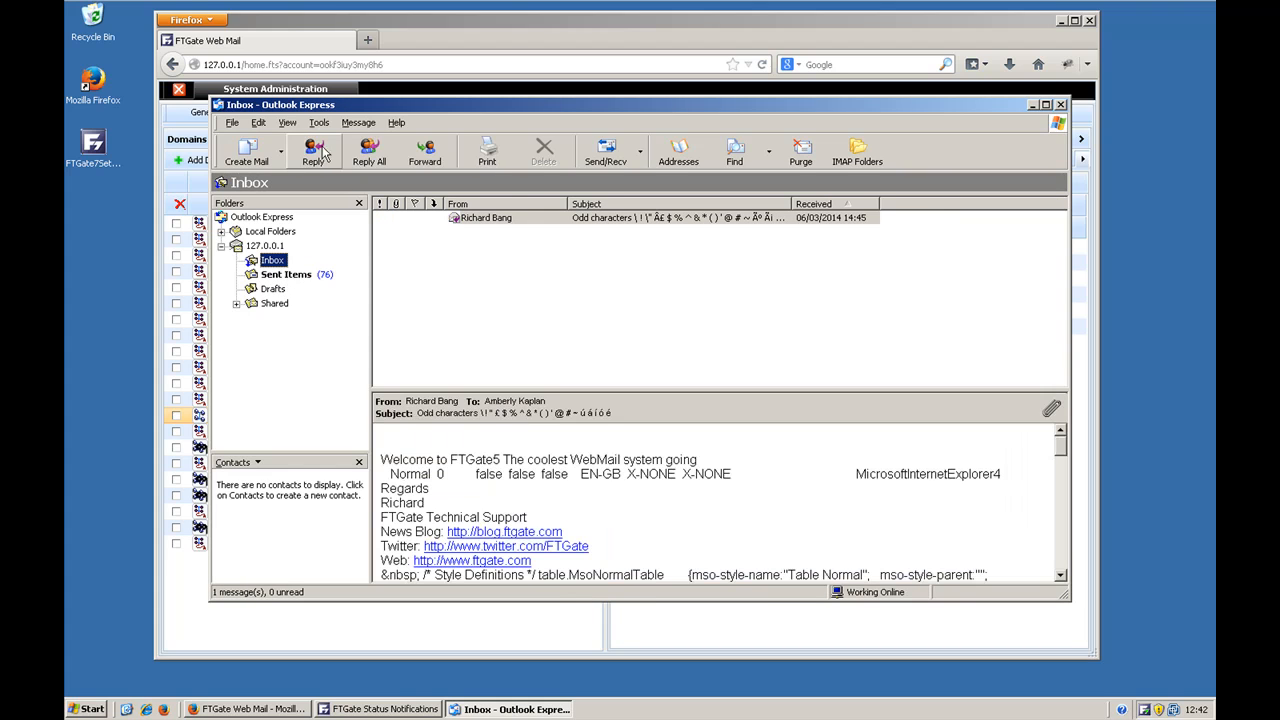
Step: Add a second mail account with the display name User6 and enter that user's e-mail address
click(319, 123)
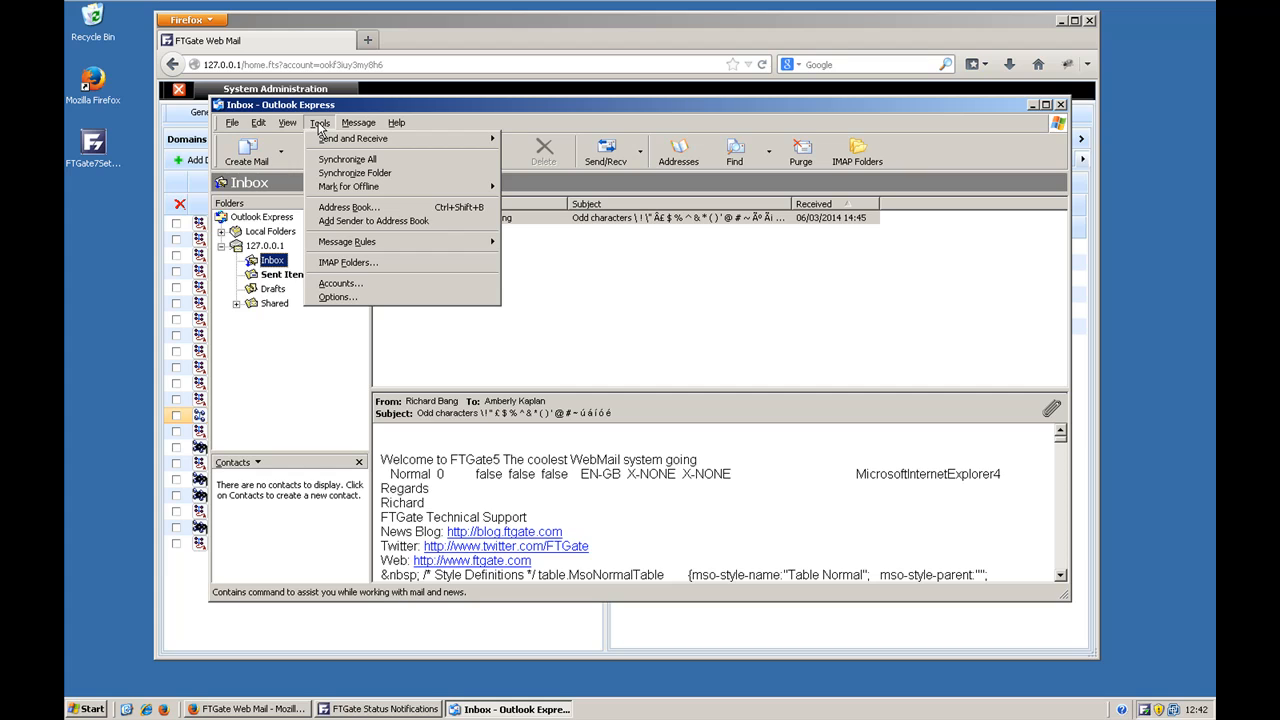
click(338, 283)
click(824, 264)
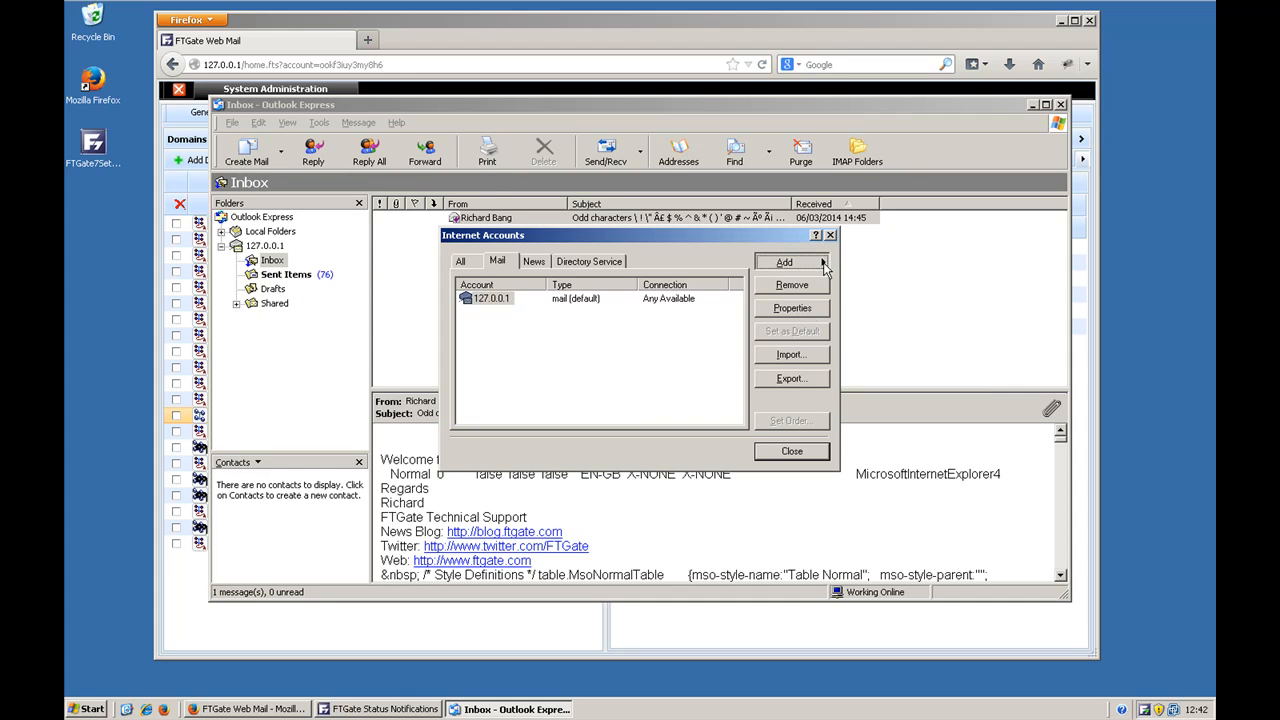
click(873, 264)
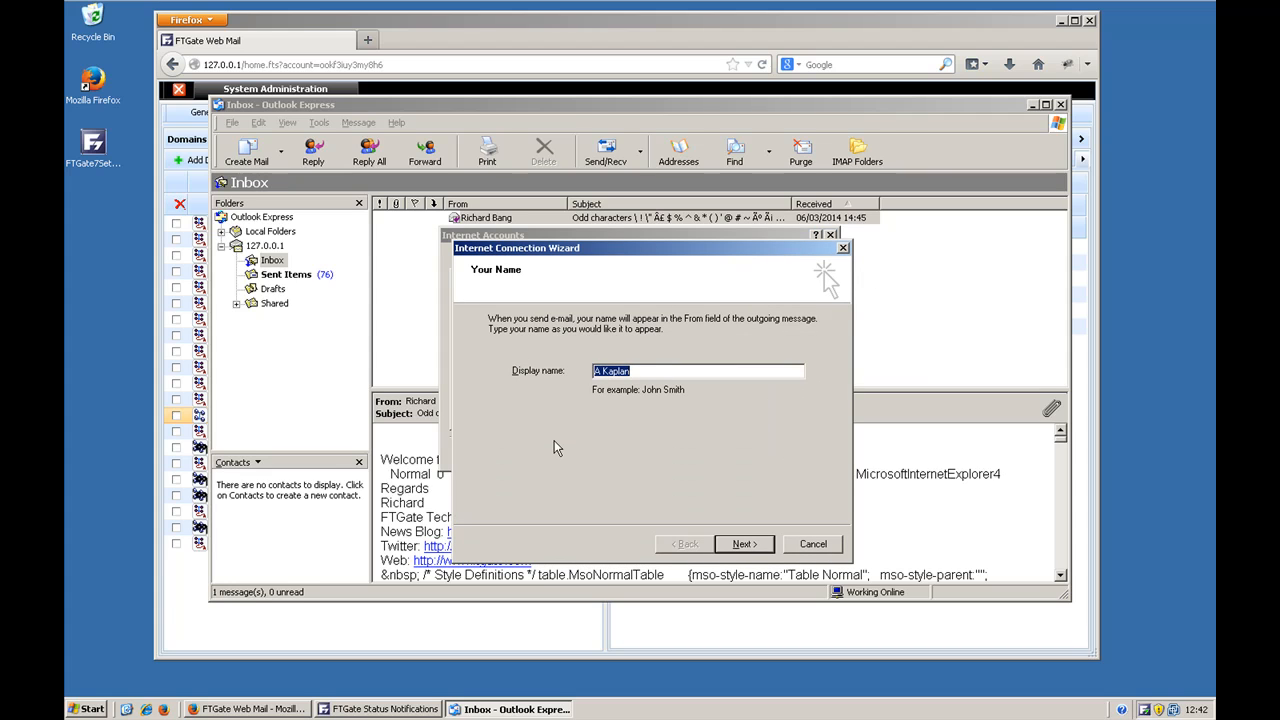
text(User6)
click(745, 545)
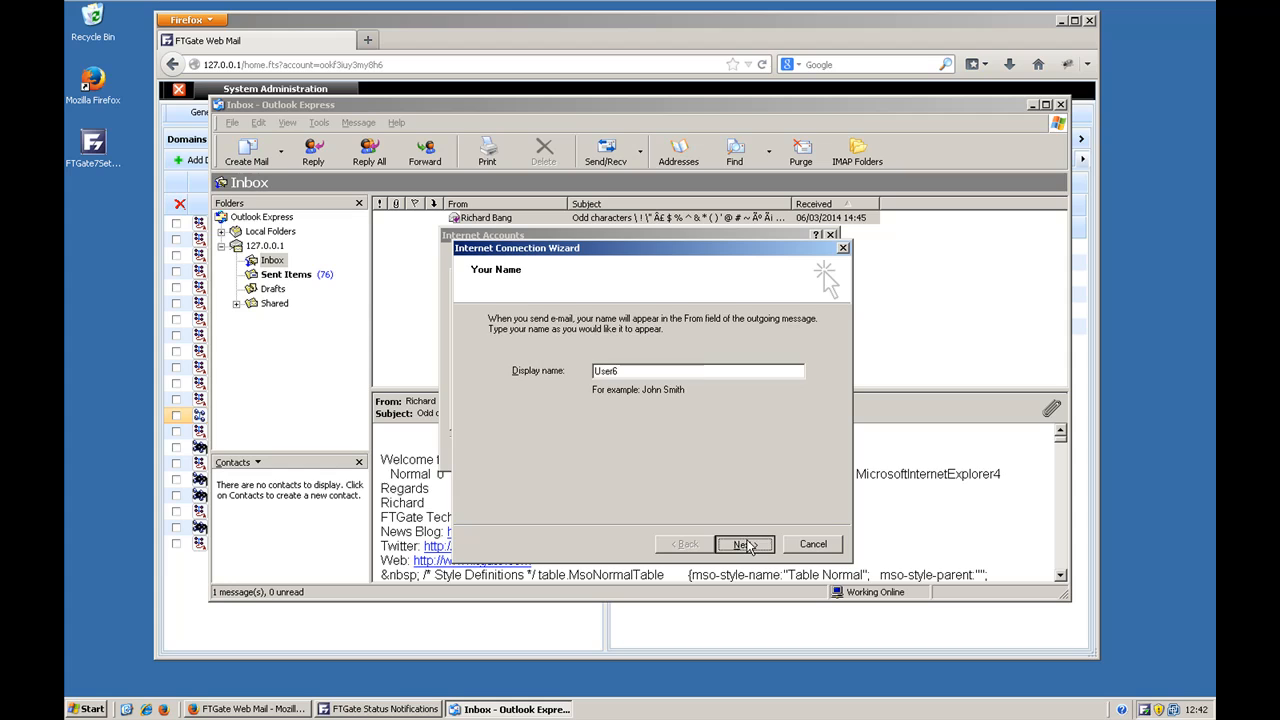
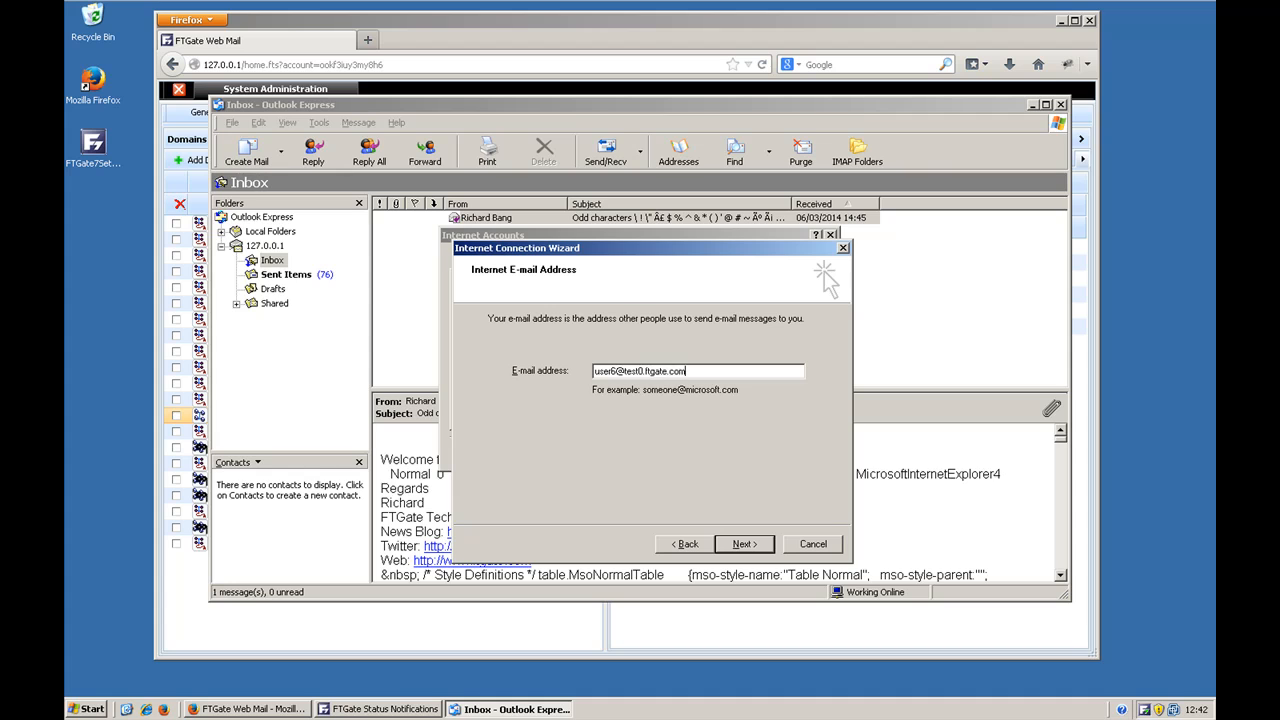
click(768, 542)
Step: Set the second account's incoming server type to IMAP and both its incoming and outgoing mail servers to 127.0.0.1
click(664, 321)
click(639, 346)
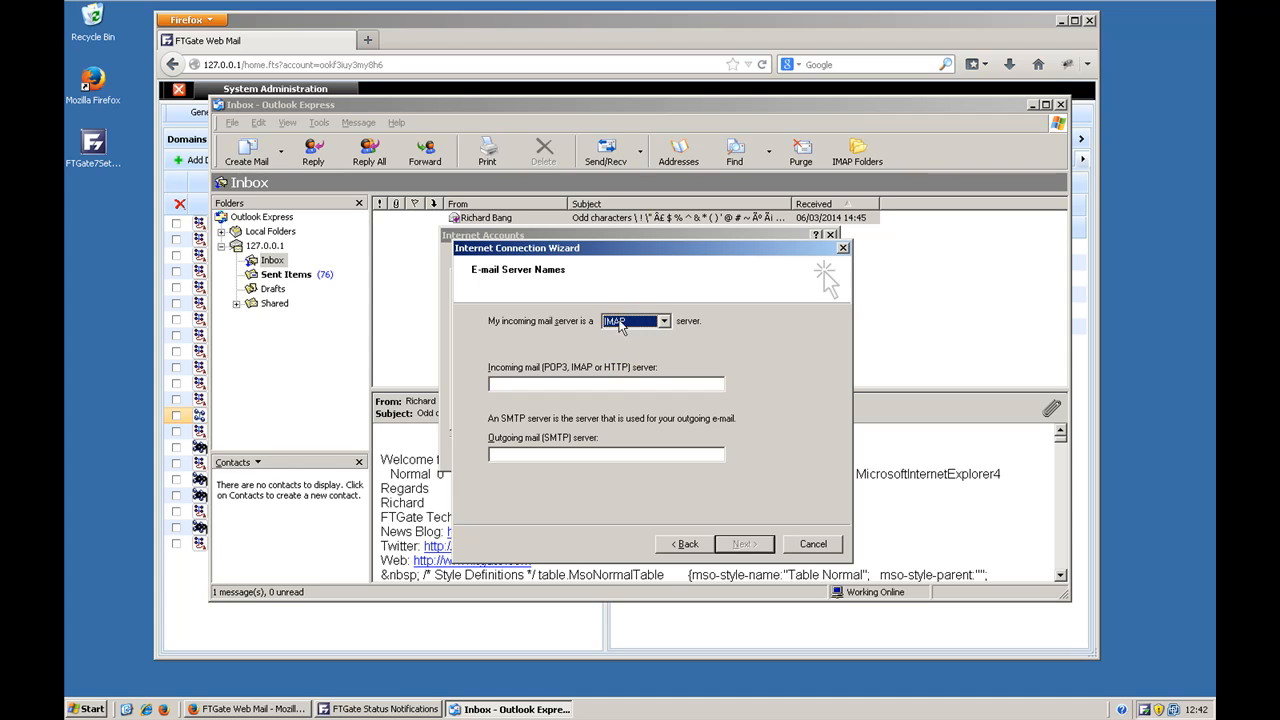
click(548, 382)
text(127)
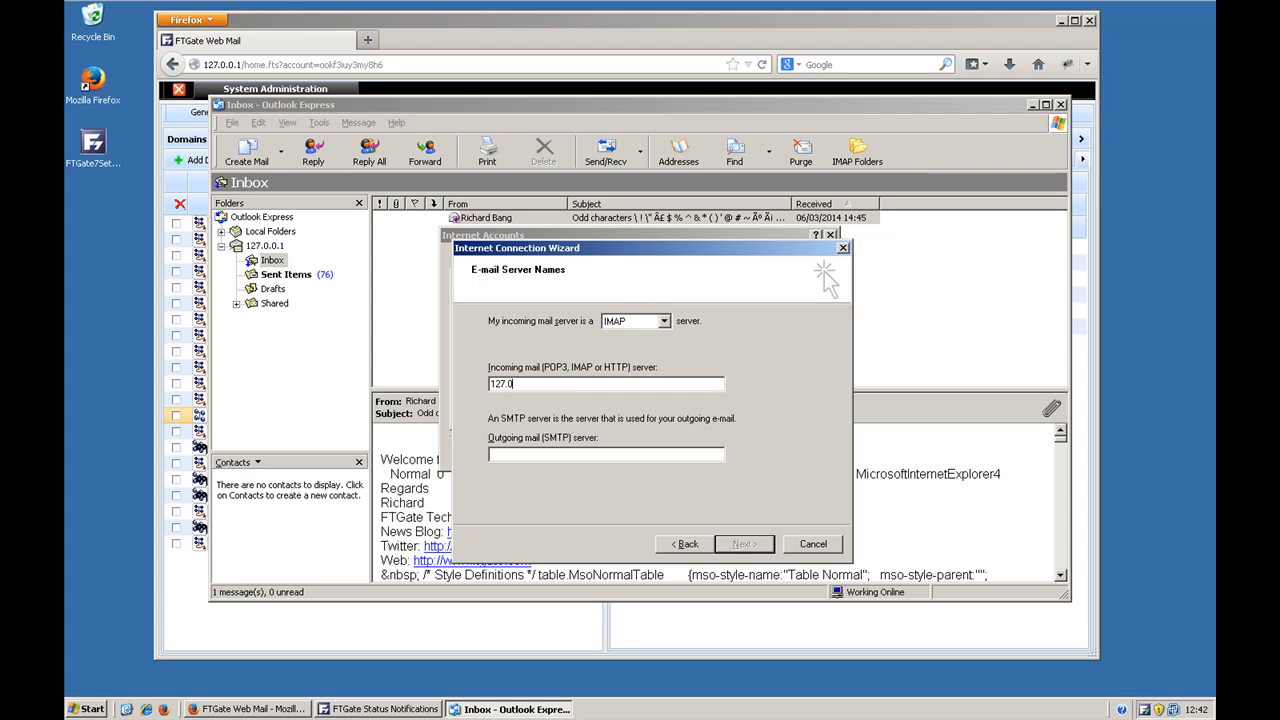
text(127.0.0.1)
click(742, 543)
Step: Complete the second account's logon with the full e-mail address as account name and the account password, and save the account
click(629, 346)
text(@test0.ftgate.com*****)
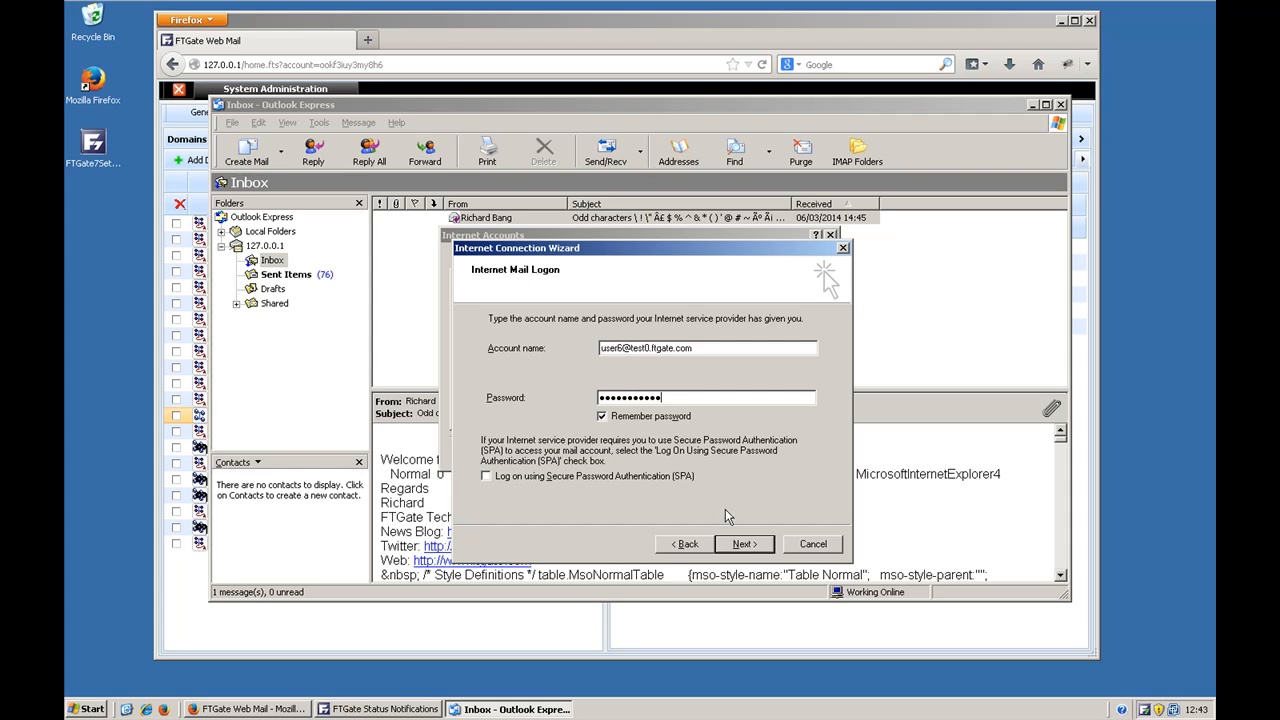
click(744, 546)
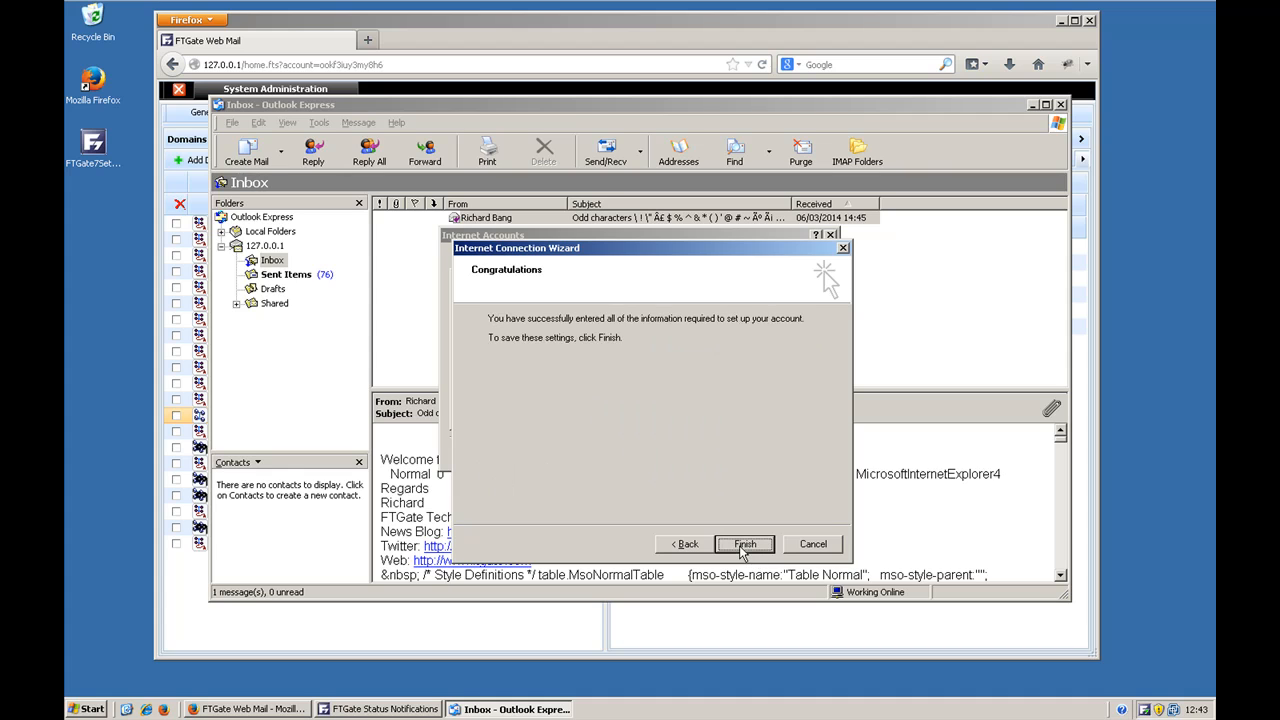
click(741, 546)
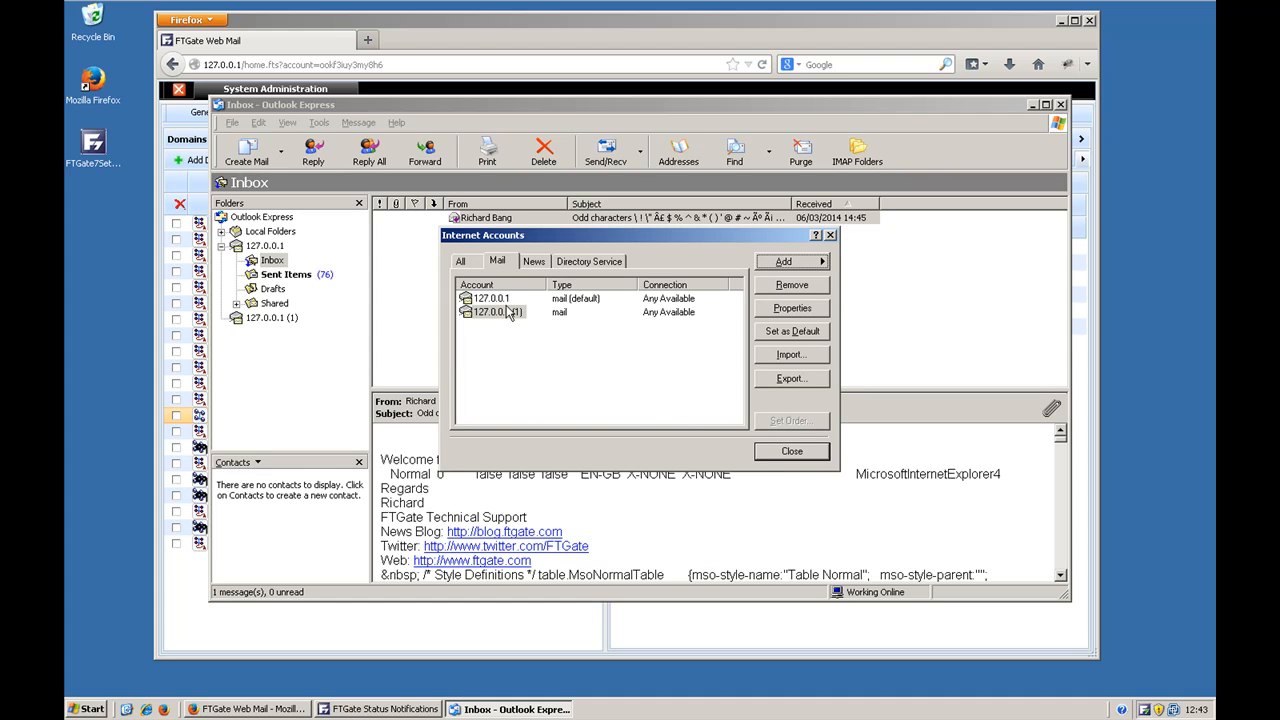
Step: Rename the newly added mail account as User 6 in its properties
click(784, 308)
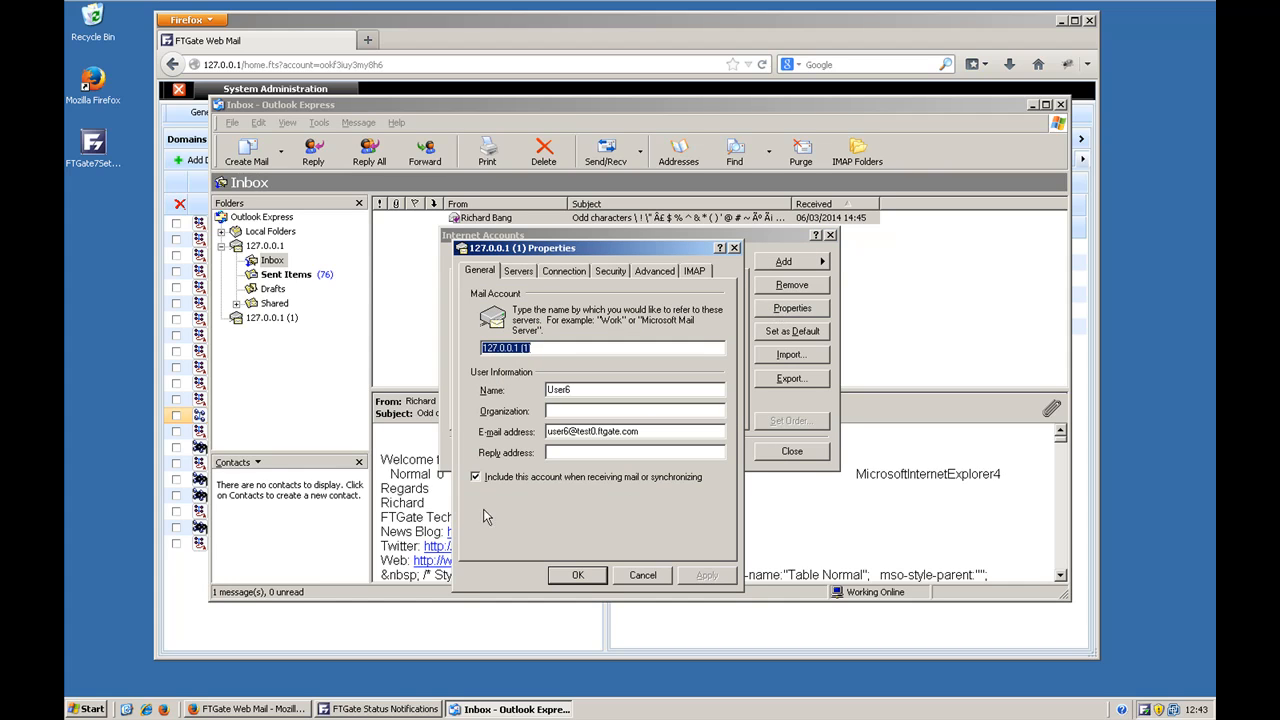
text(User 6)
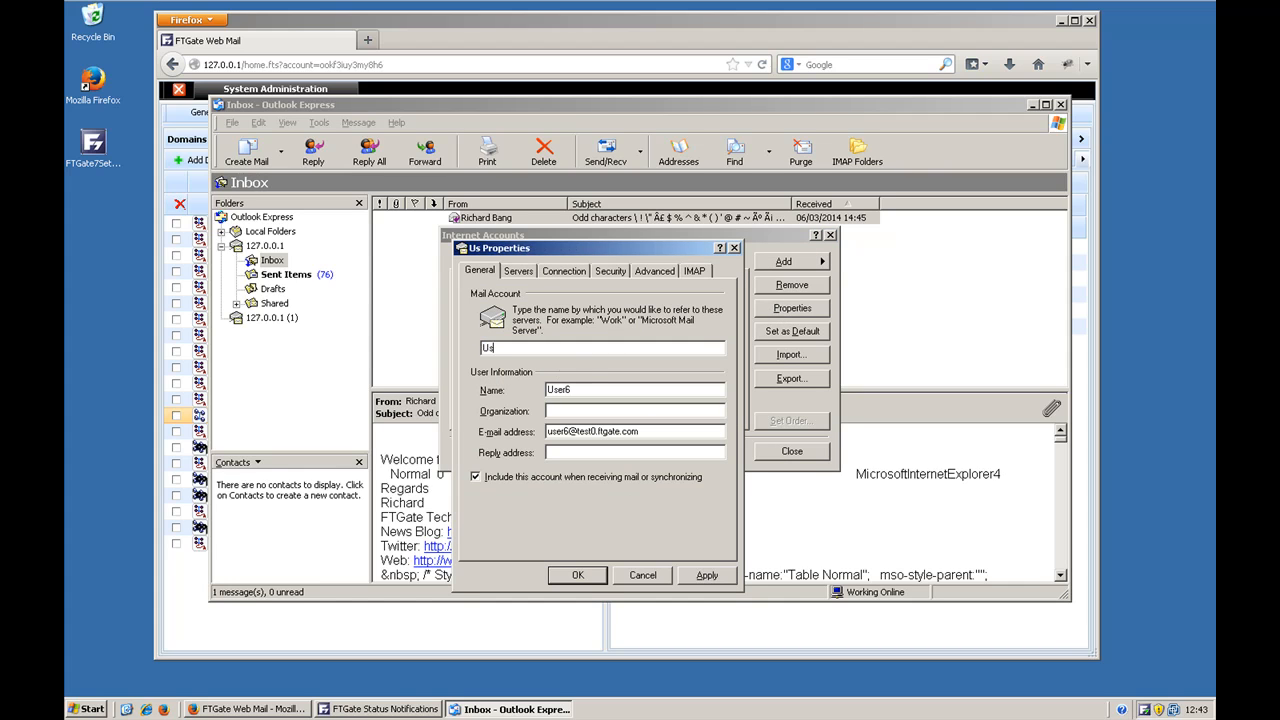
click(589, 576)
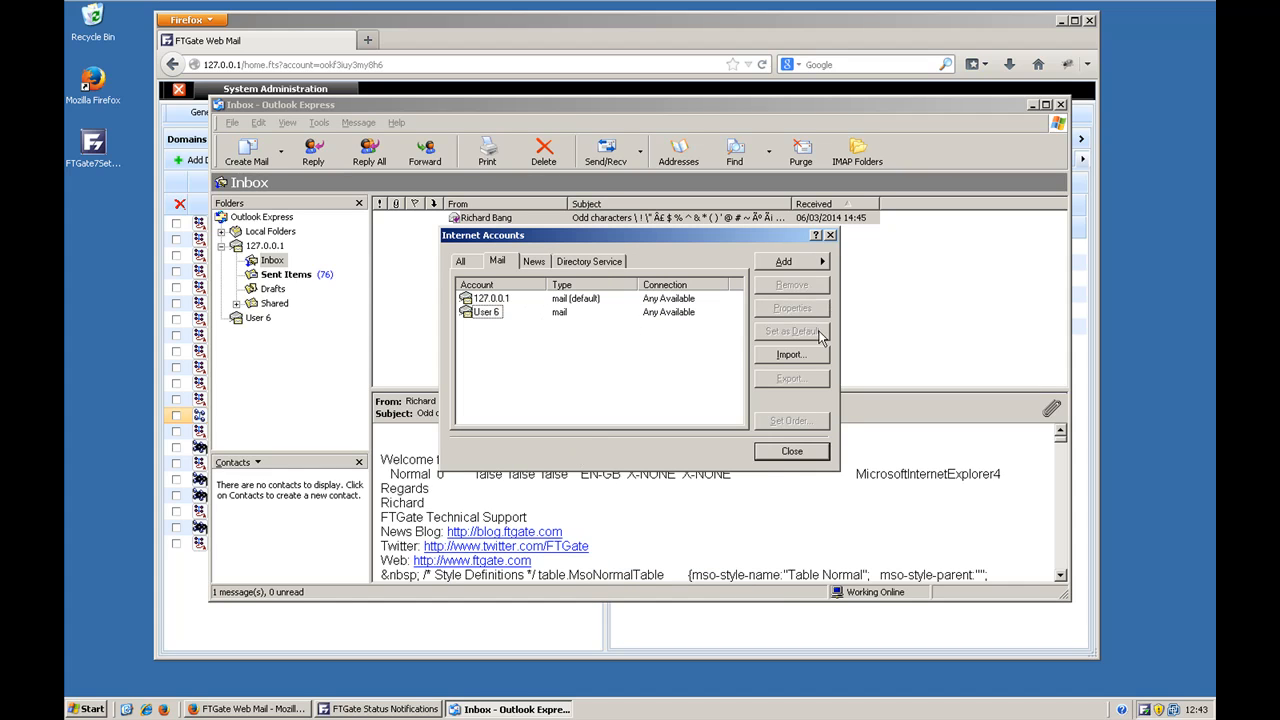
Step: Rename the default mail account 127.0.0.1 with its owner's name and close the account list
click(500, 299)
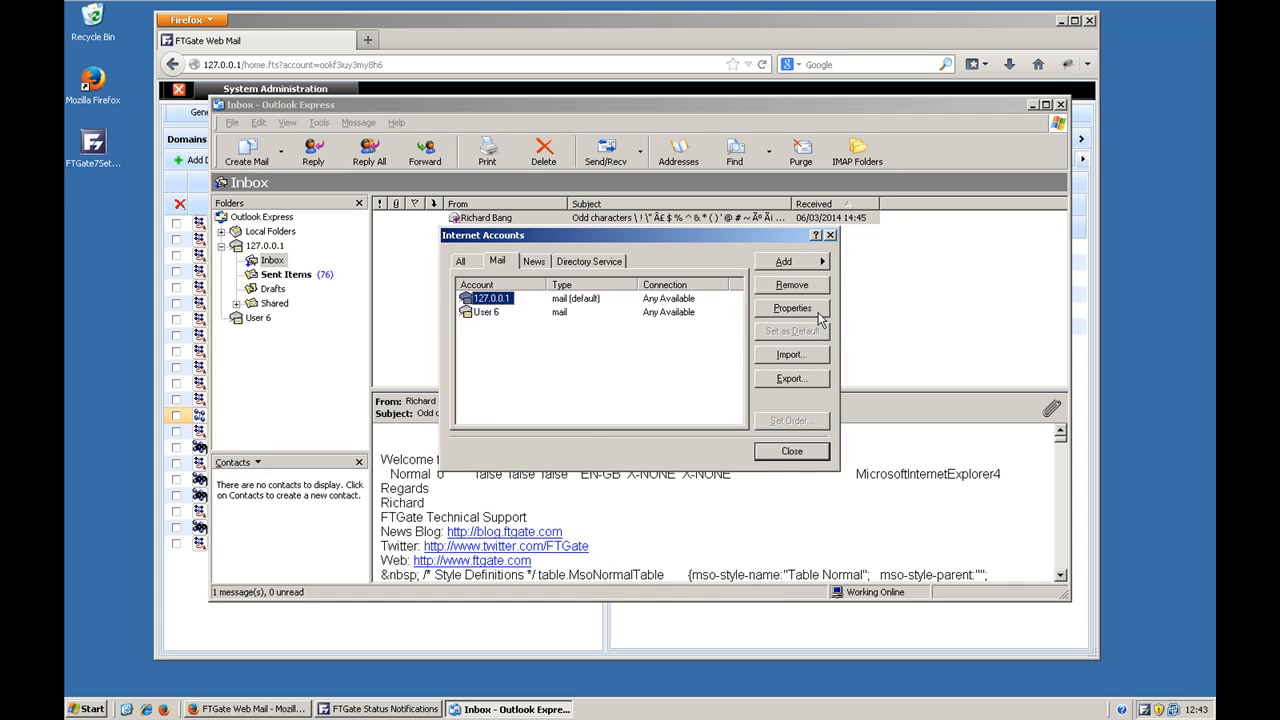
click(818, 312)
text(A Kaplan)
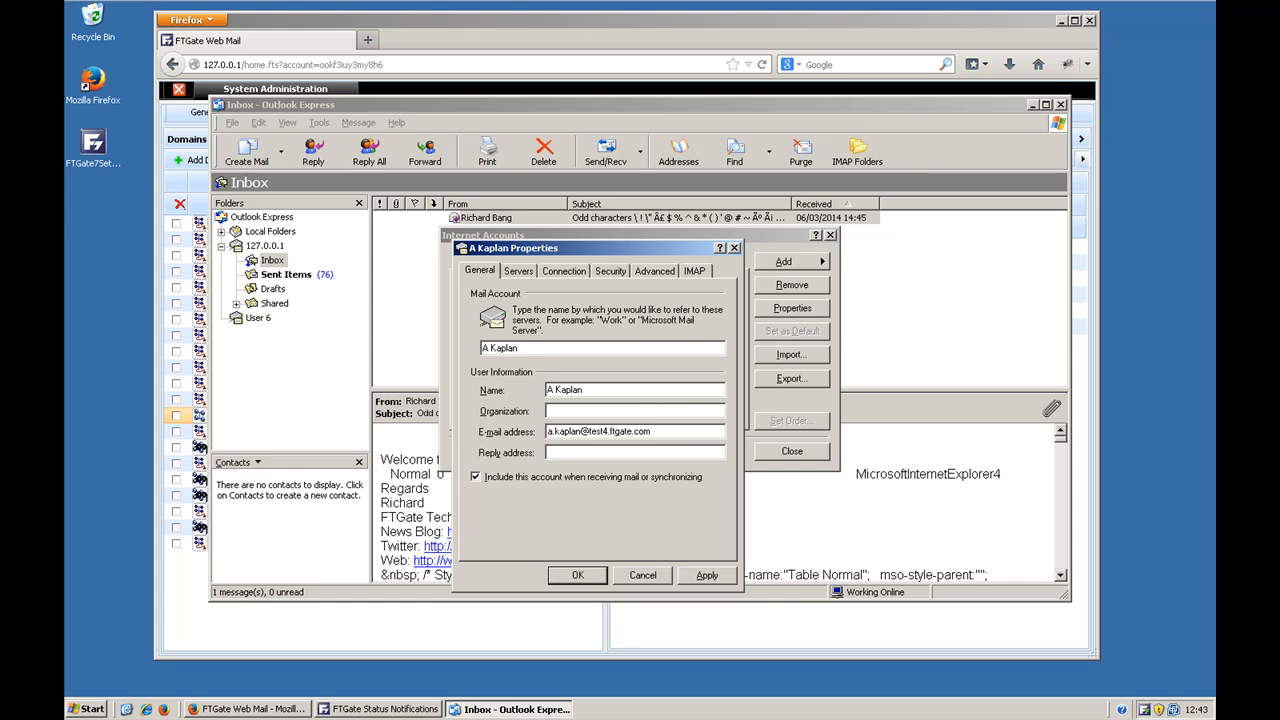
click(585, 579)
click(790, 451)
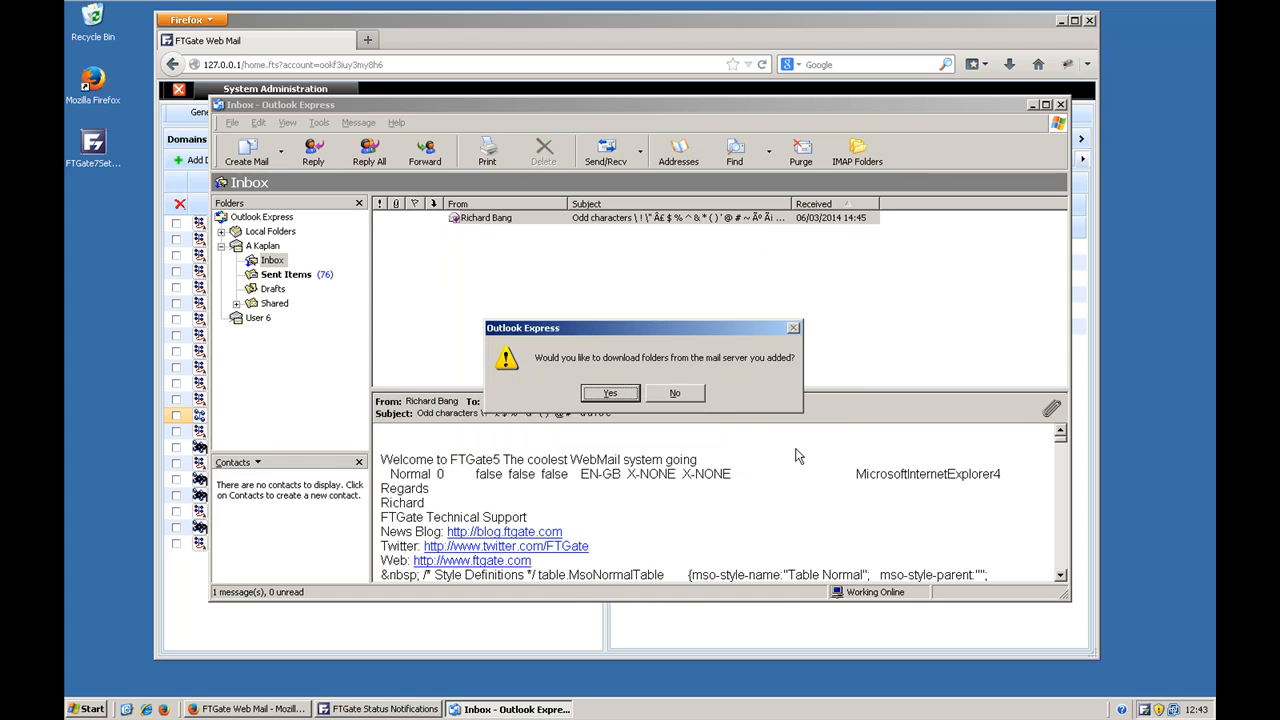
Step: Download the IMAP folders for the User 6 account and open its Inbox
click(609, 393)
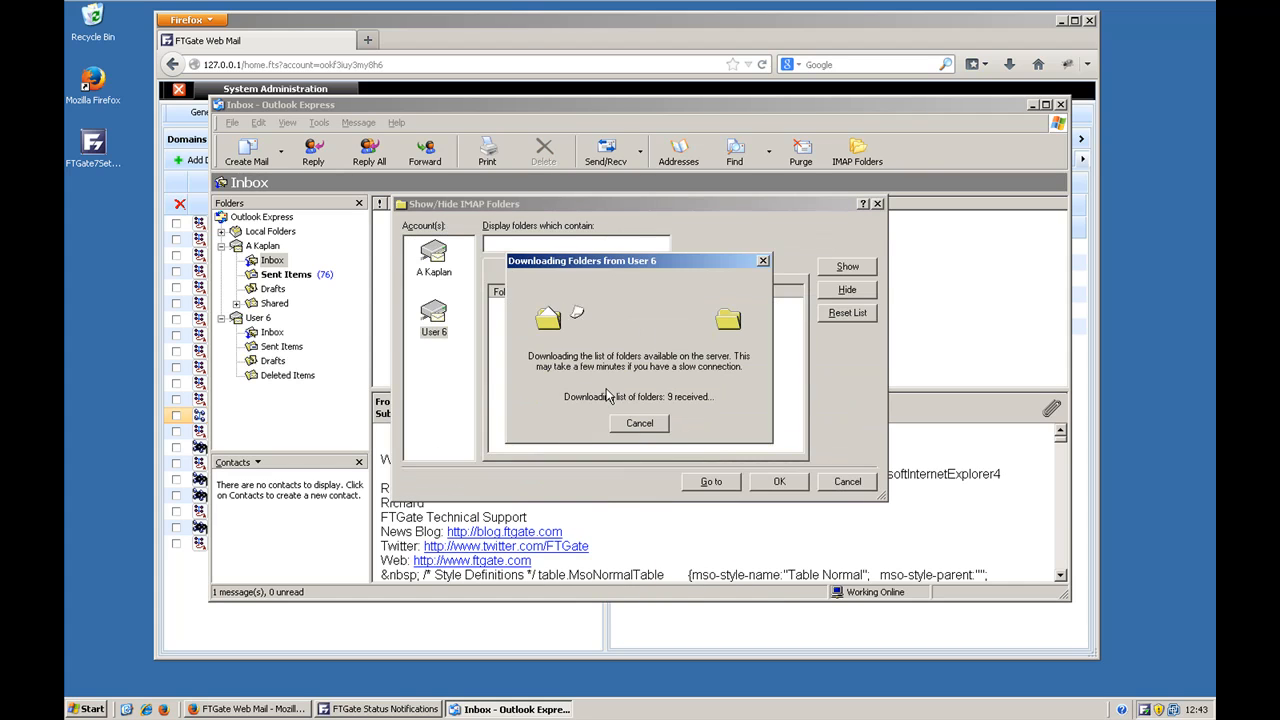
click(792, 482)
click(274, 333)
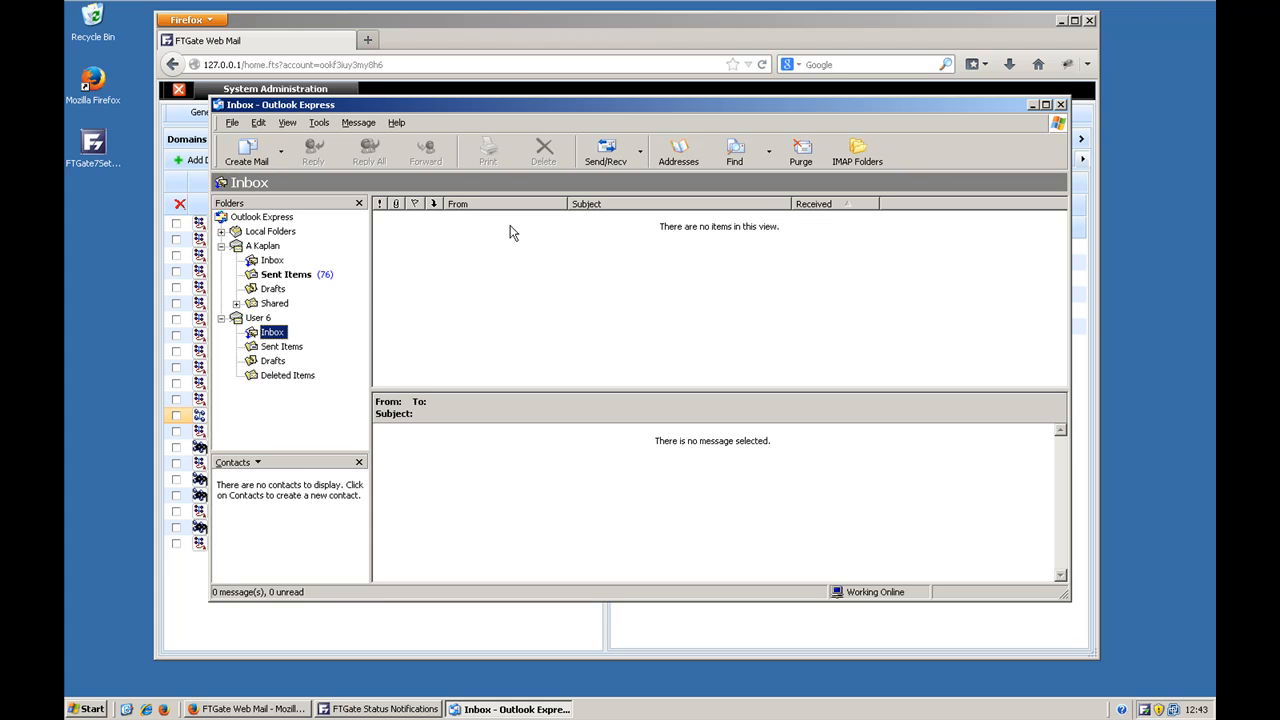
Step: Create a new message sent from the default account and address it to the User 6 account's e-mail address
click(247, 152)
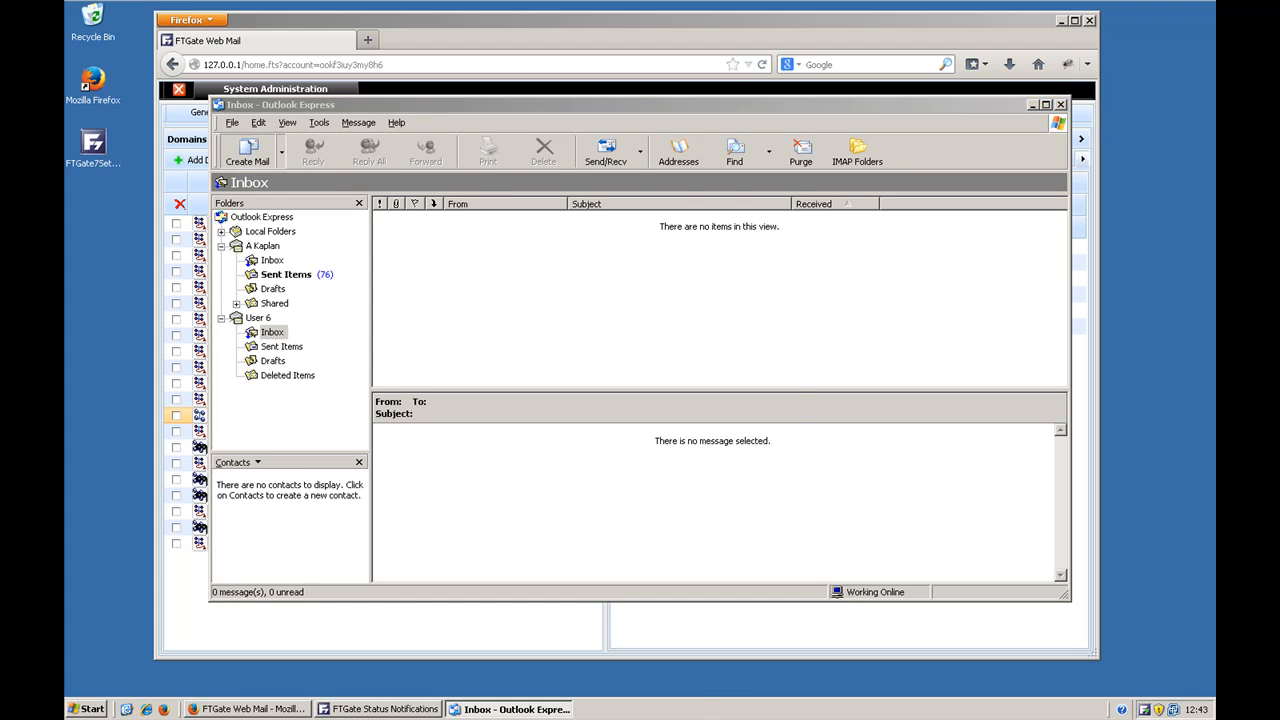
click(779, 271)
click(547, 287)
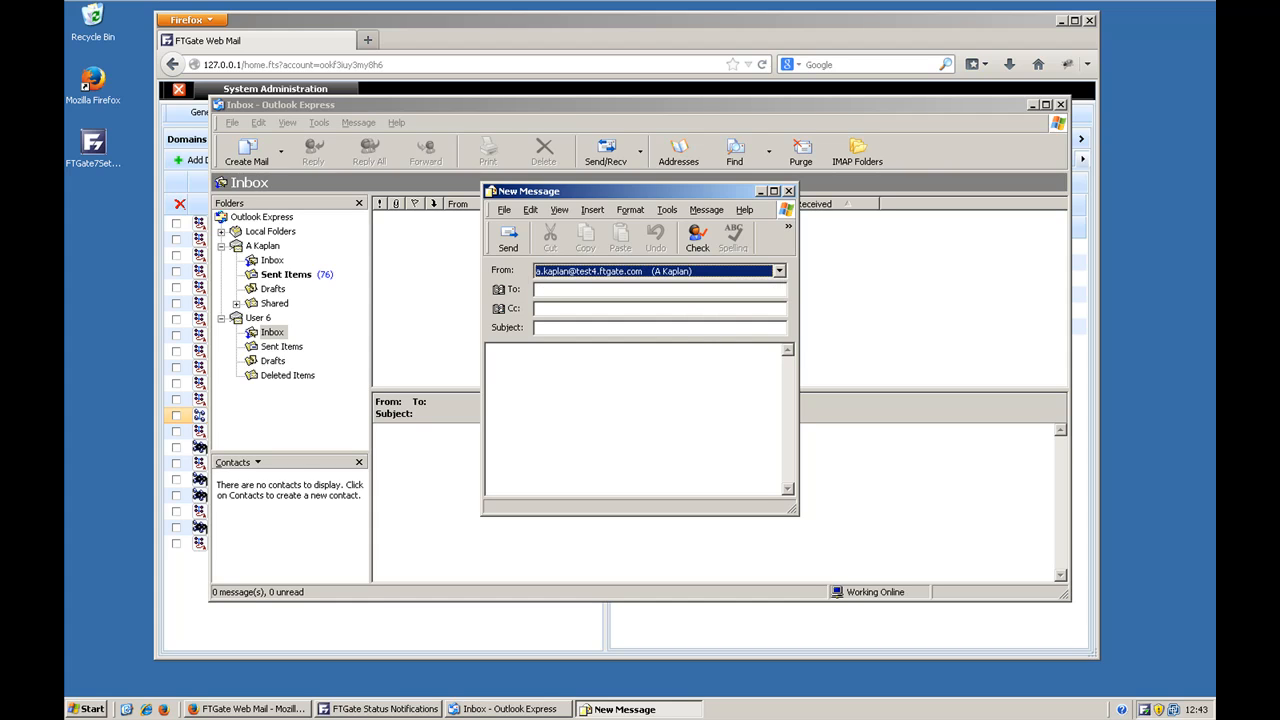
key(Tab)
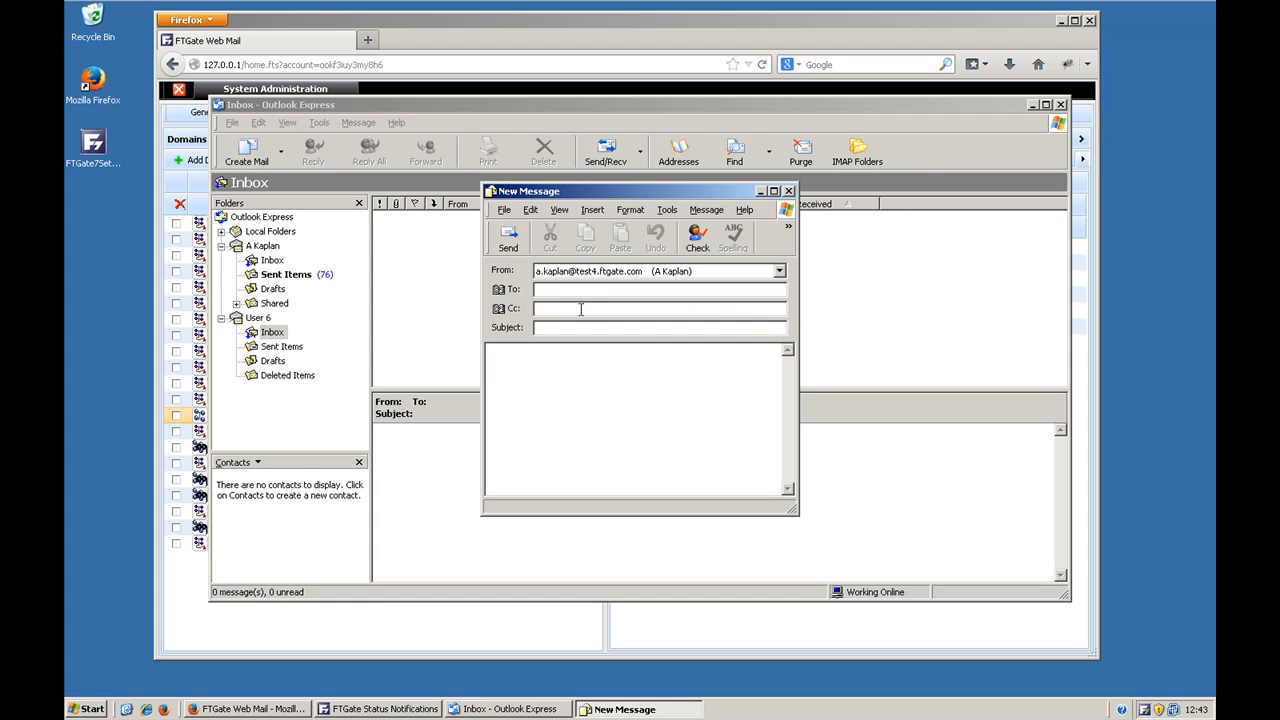
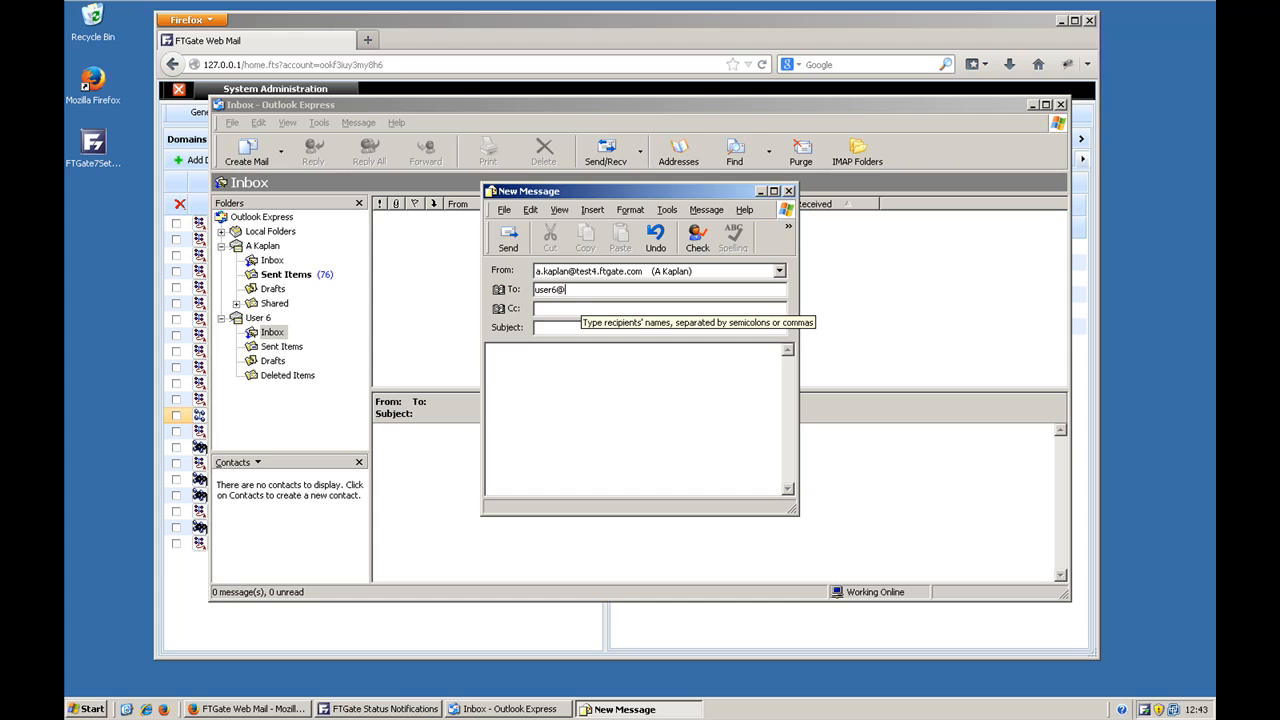
Step: Give the message the subject "test" and the body text "test", and send it
key(Tab)
key(Tab)
text(test)
key(Tab)
text(tes)
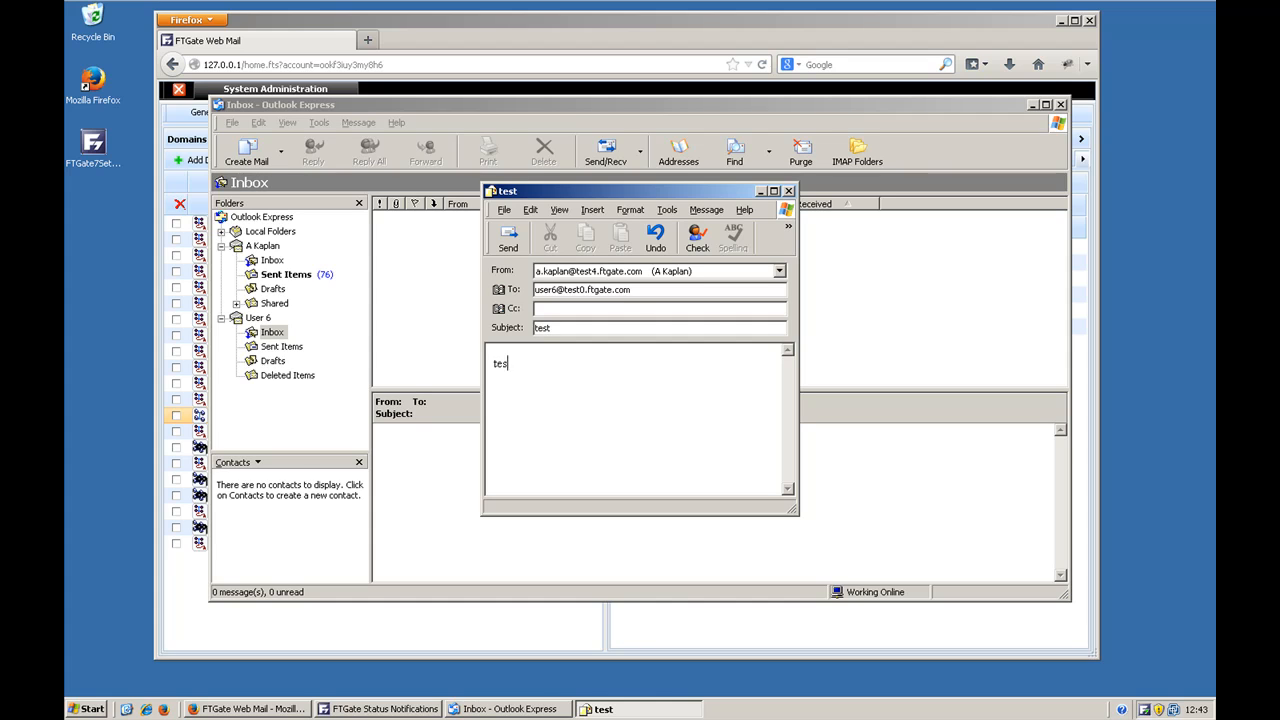
click(511, 238)
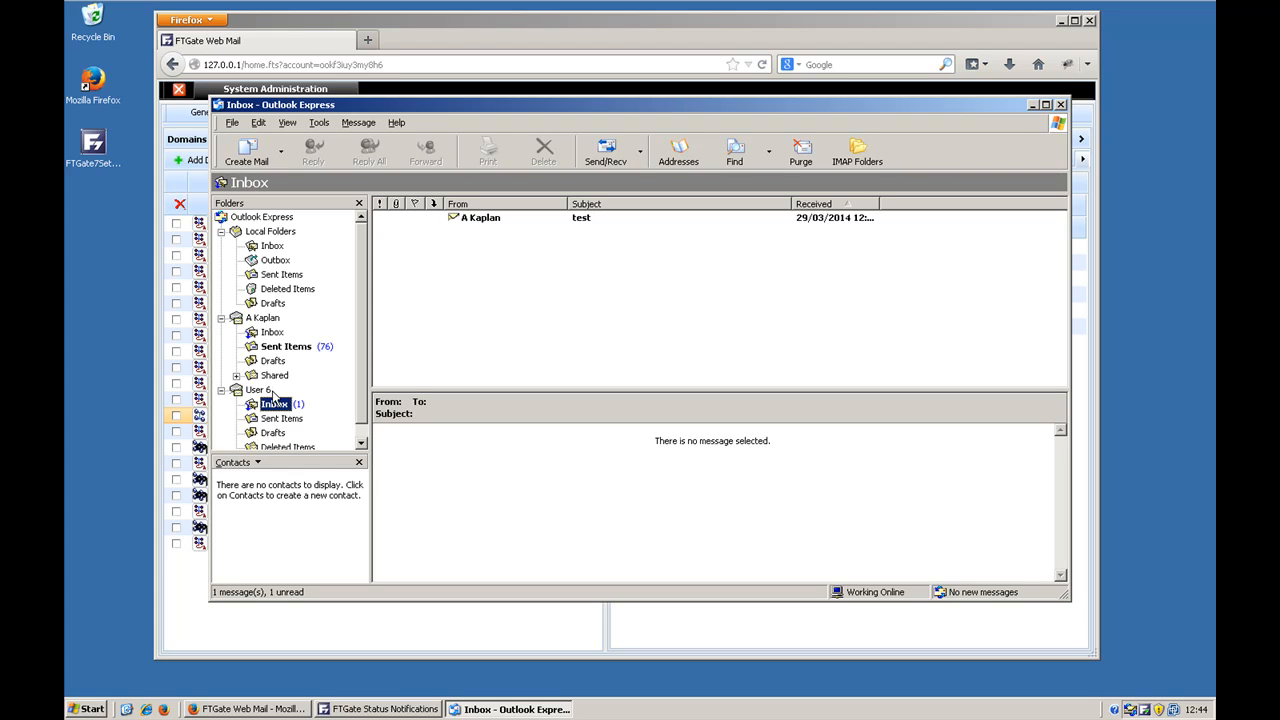
Step: Read the received test message in the User 6 Inbox and close Outlook Express to return to the FTGate administration page
click(493, 221)
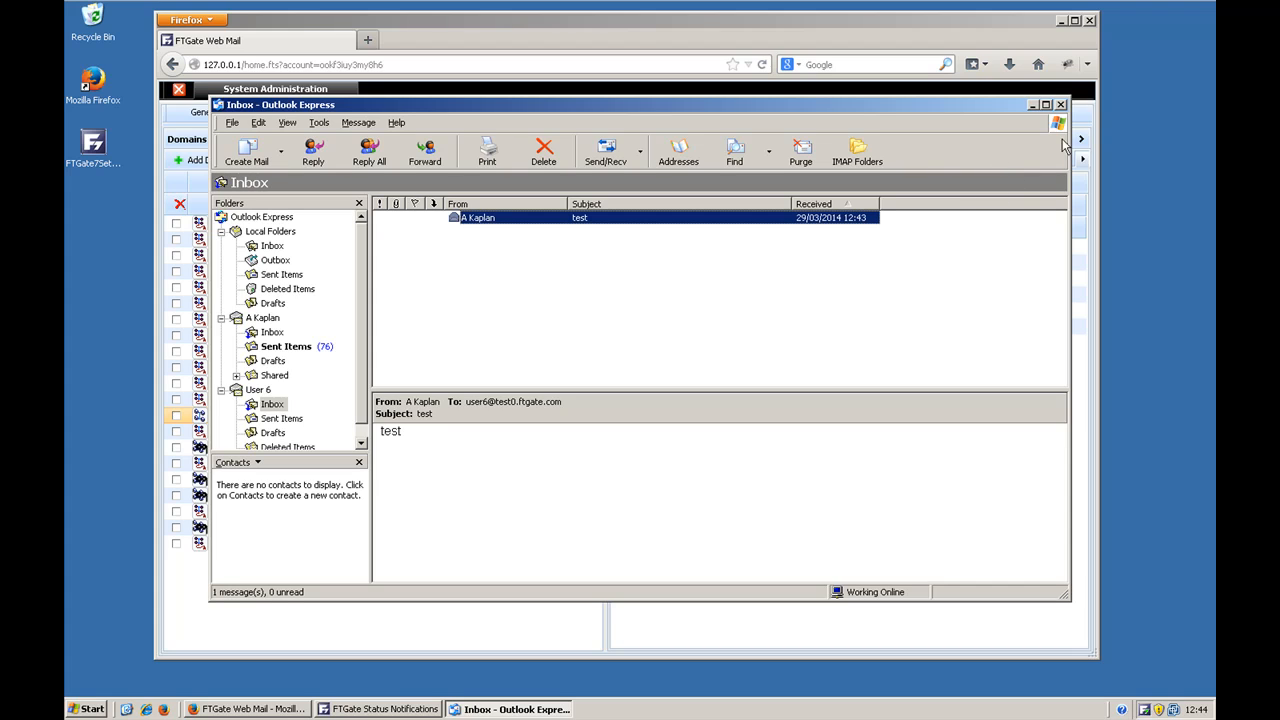
click(1061, 105)
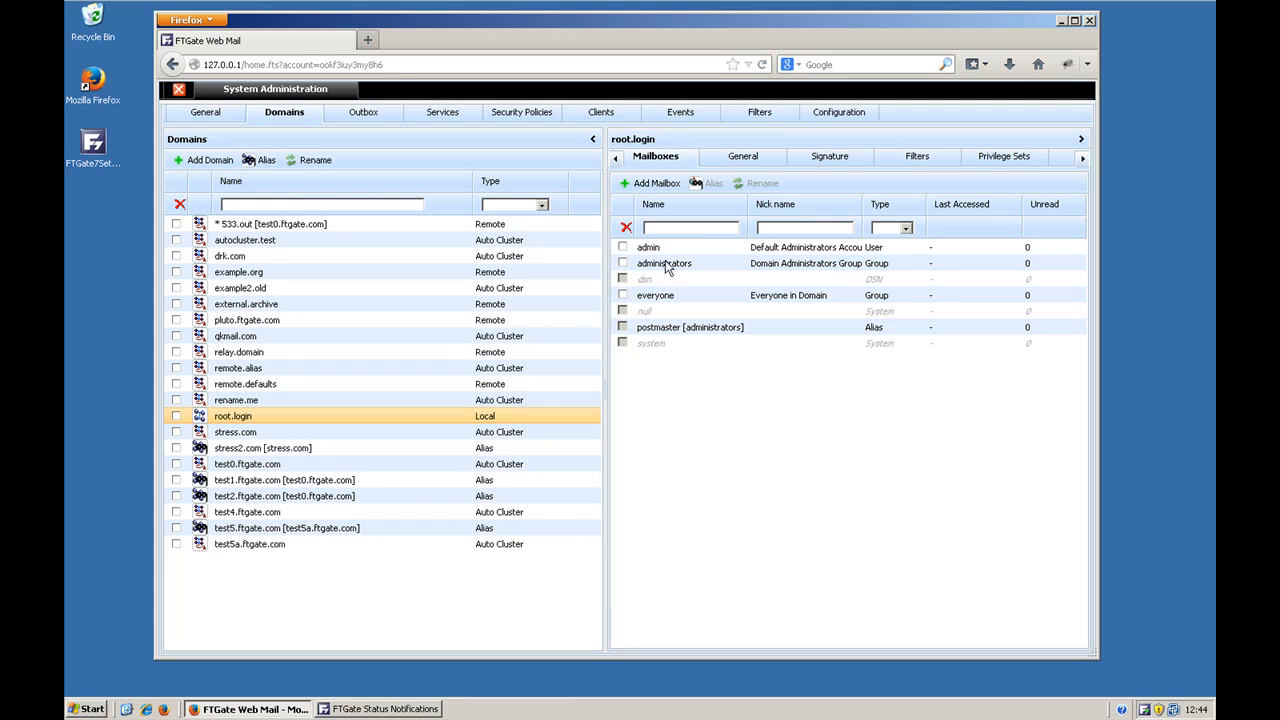